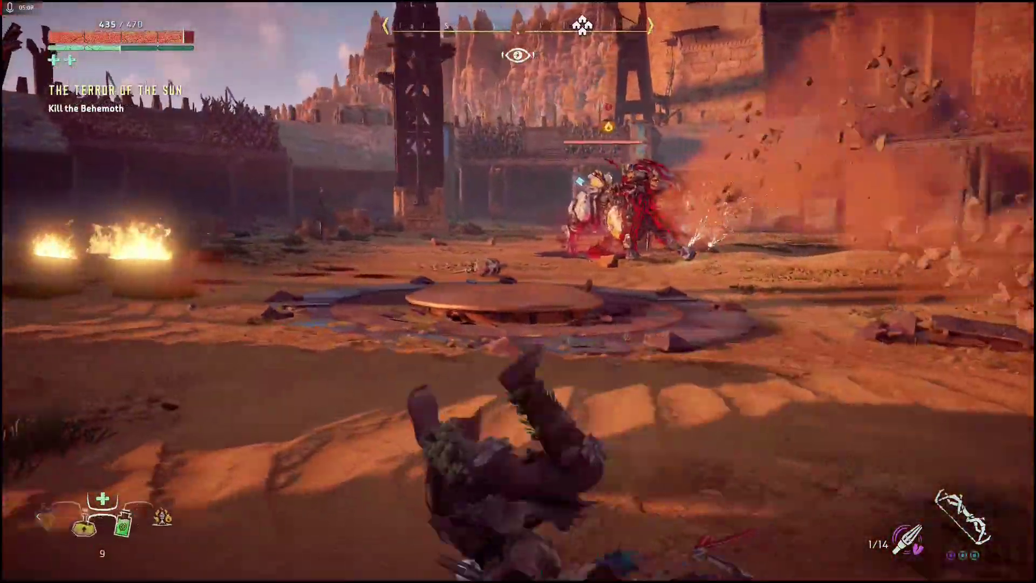
key("z")
key("z")
key("ctrl")
key("ctrl")
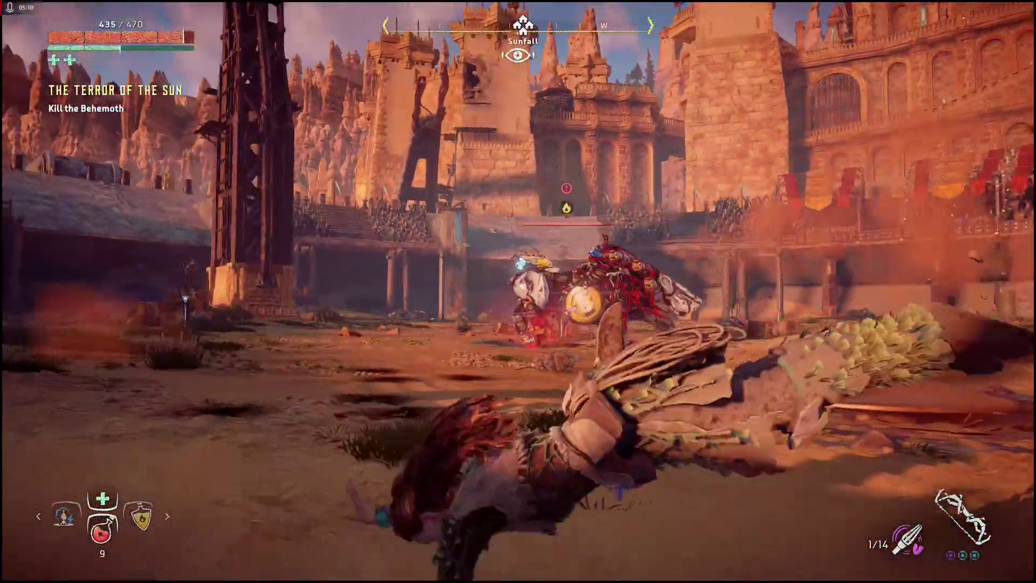
right_click(519, 292)
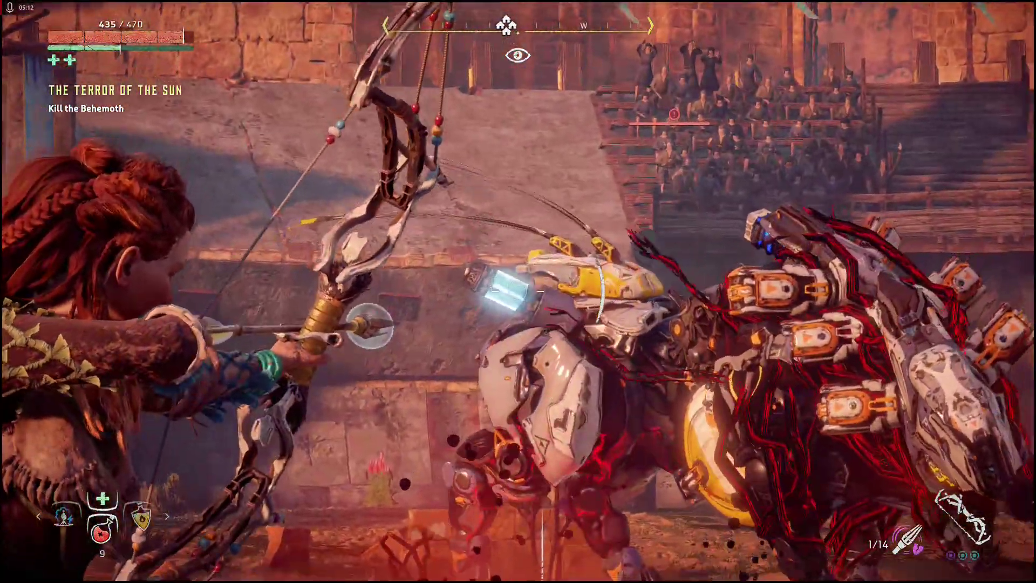
left_click(518, 291)
key("z")
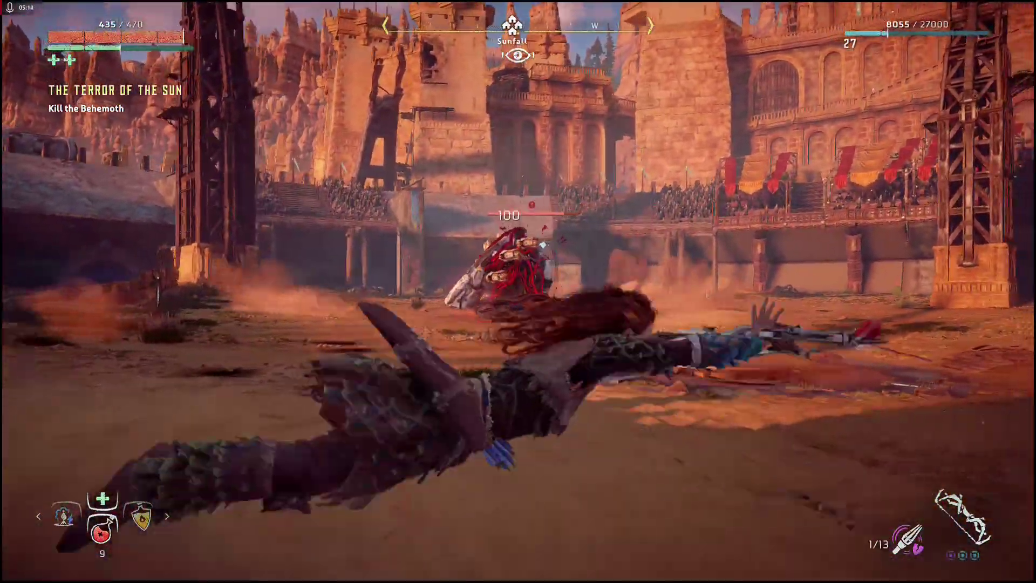
key("z")
right_click(518, 291)
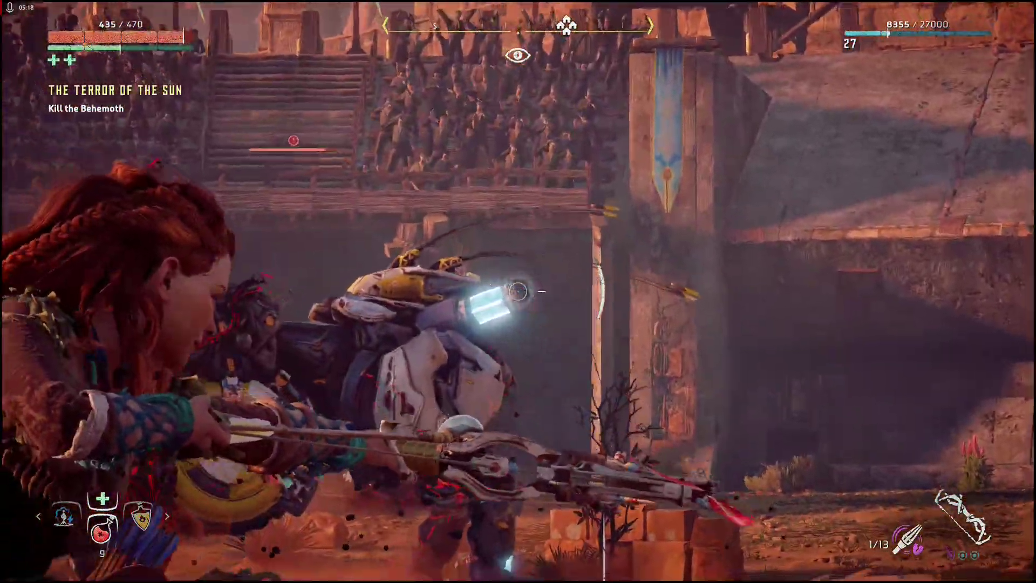
left_click(518, 292)
key("z")
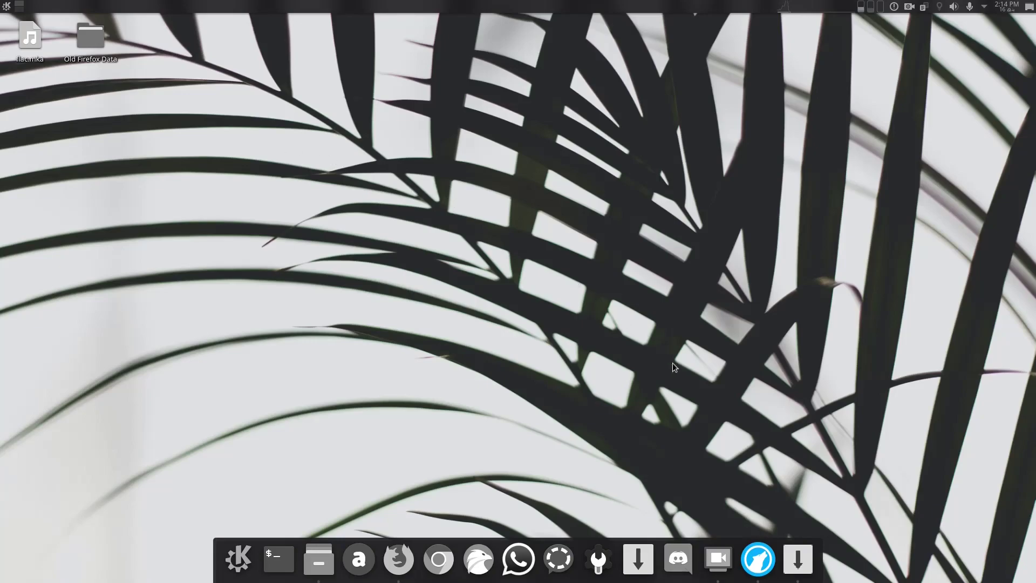
- Switch to the LibreWolf browser and review the project homepage's tagline and Main Features section
left_click(756, 541)
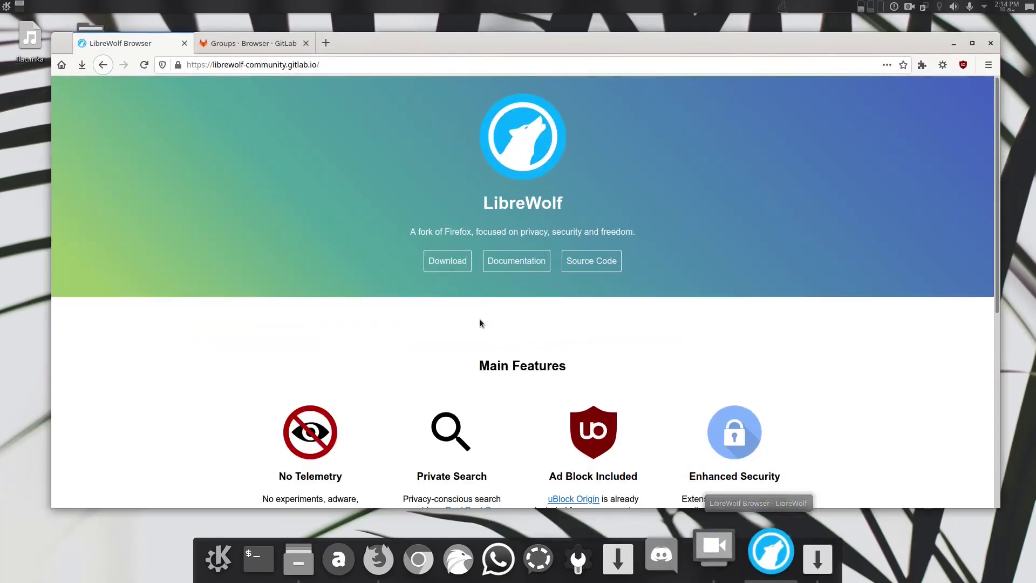
left_click_drag(544, 232, 636, 225)
scroll(635, 225, "down", 3)
left_click_drag(262, 376, 347, 402)
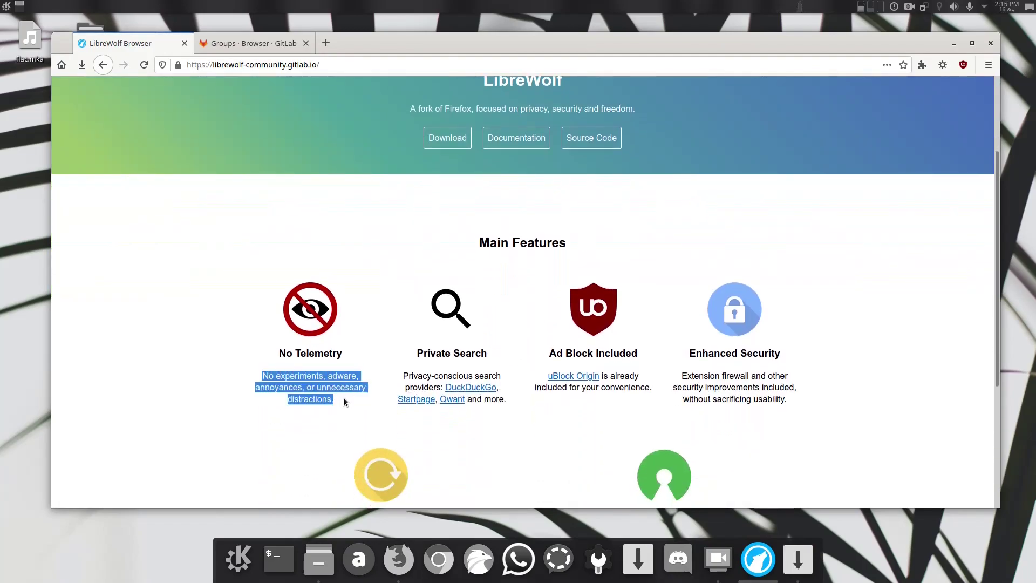
left_click_drag(565, 387, 614, 383)
left_click(613, 383)
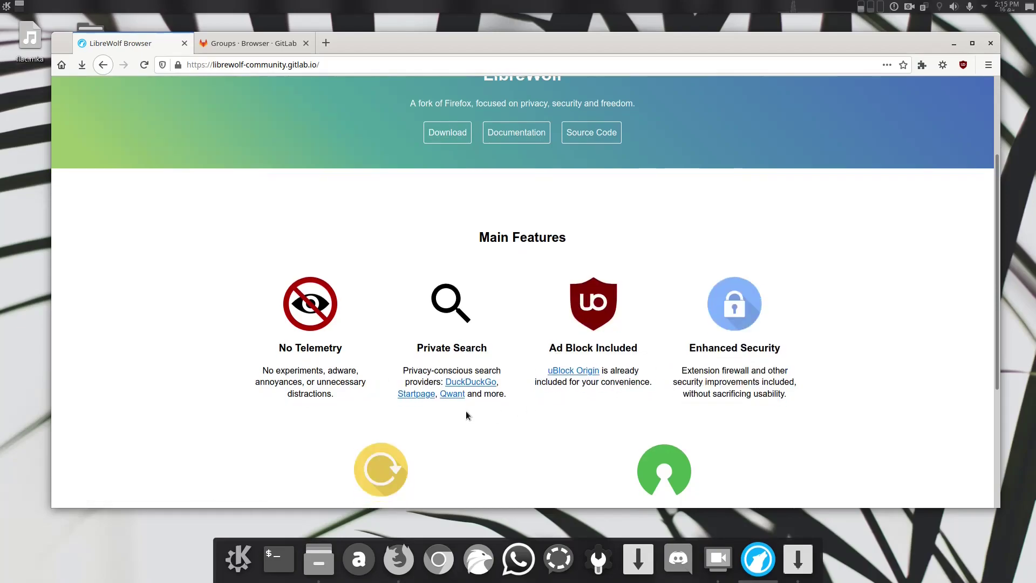
scroll(465, 410, "down", 3)
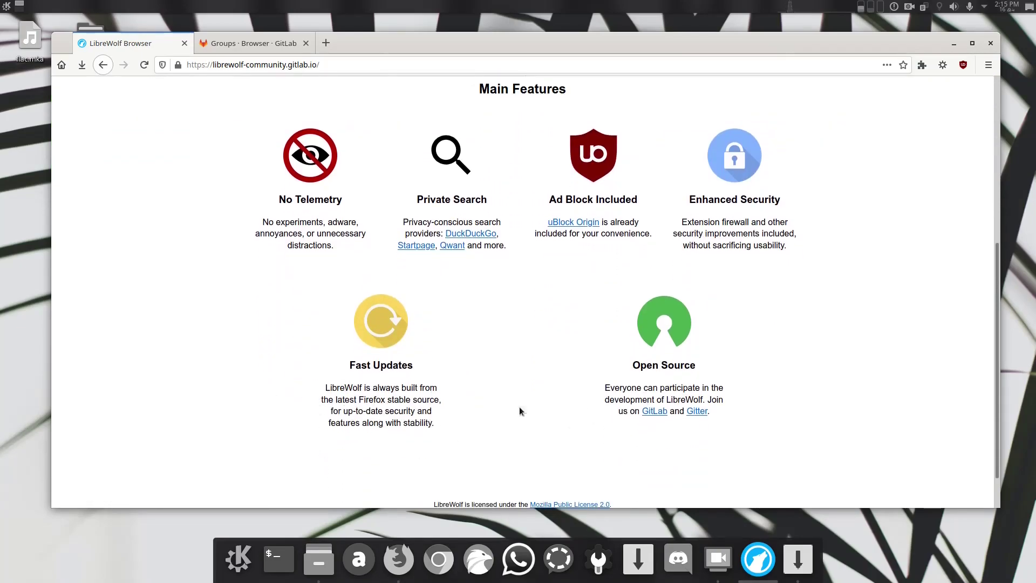
scroll(254, 407, "up", 5)
- Examine the platform builds listed in LibreWolf's GitLab Browser group, including the Linux project, and return to the group page
left_click(233, 44)
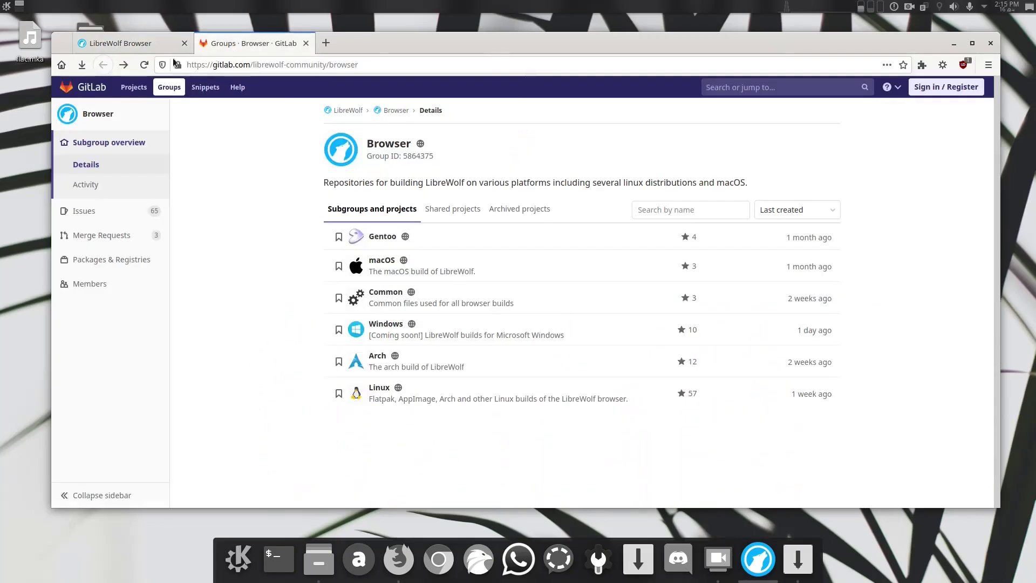
left_click(156, 45)
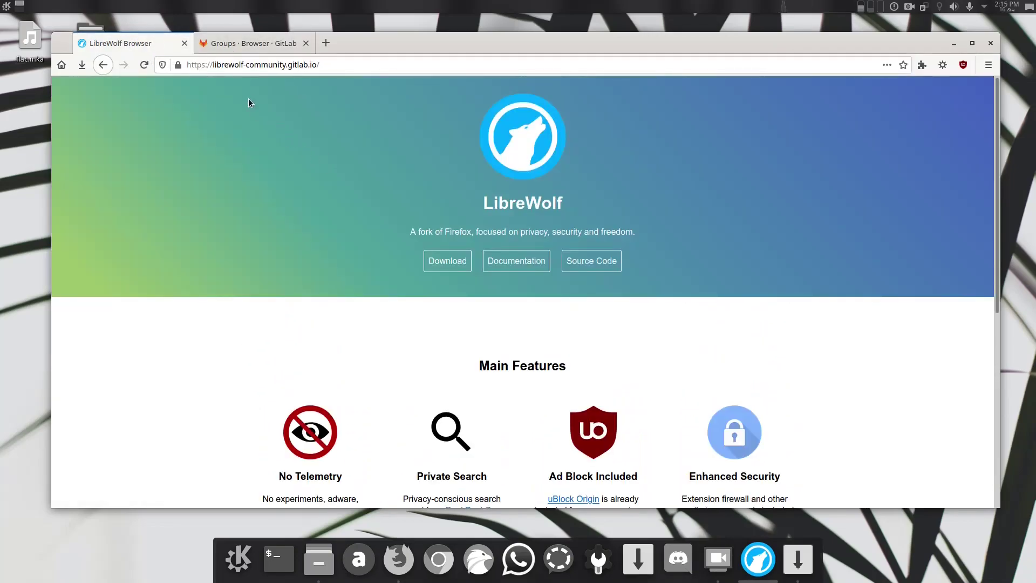
left_click(238, 44)
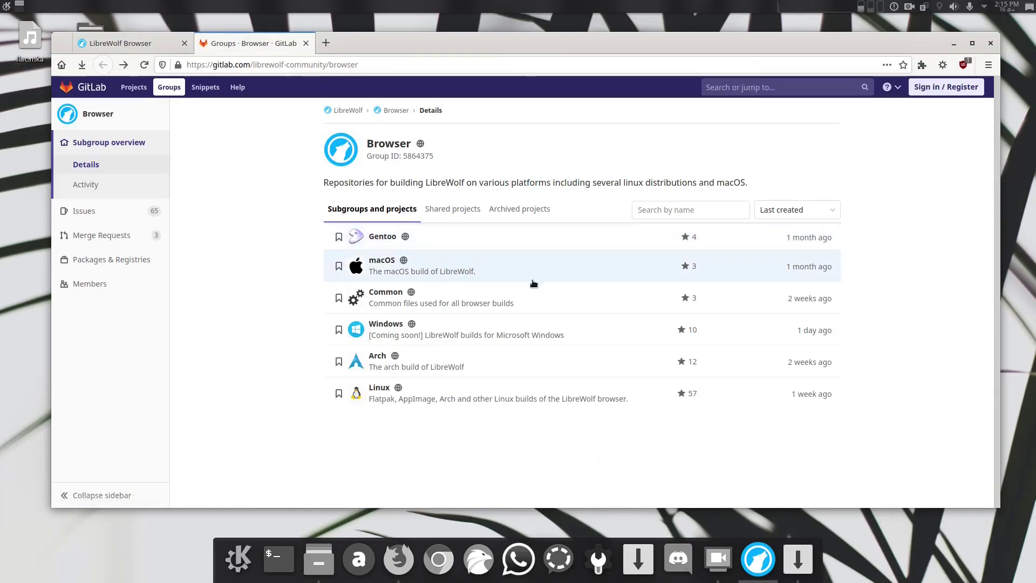
left_click_drag(369, 401, 445, 401)
left_click(445, 402)
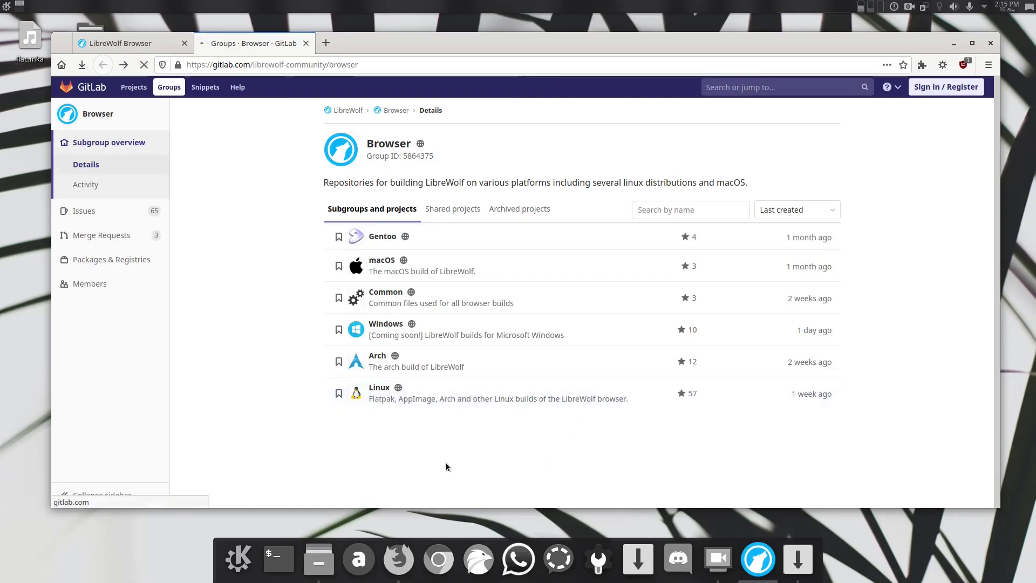
key("alt+Left")
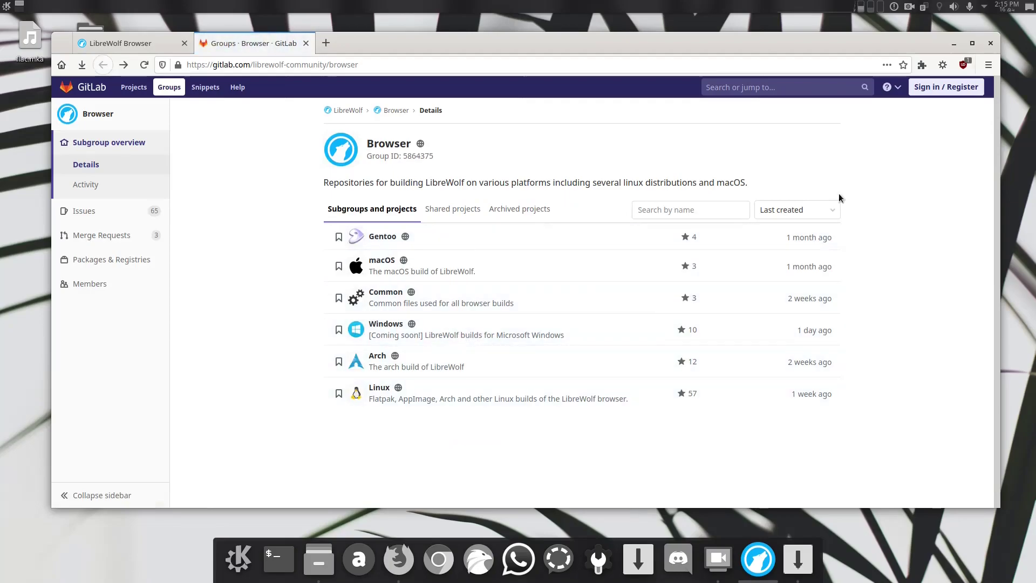
- Minimize LibreWolf and check the Firefox package details in the software manager
left_click(953, 46)
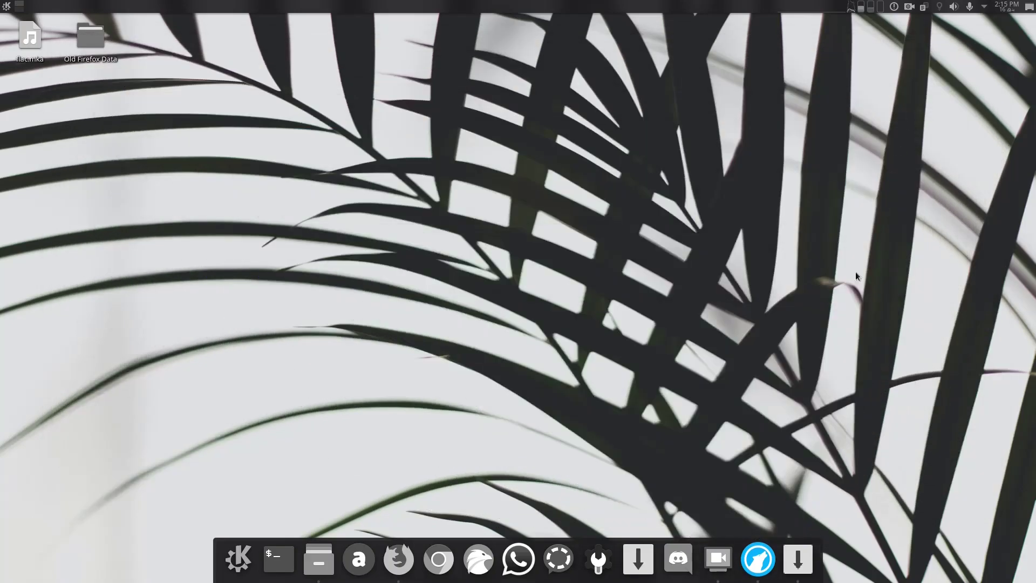
left_click(797, 558)
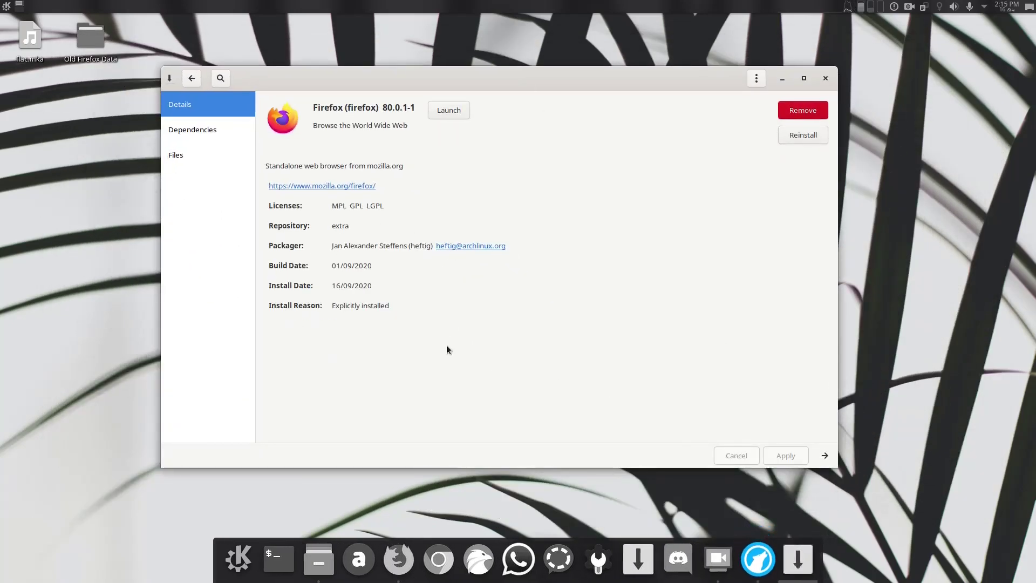
left_click(797, 556)
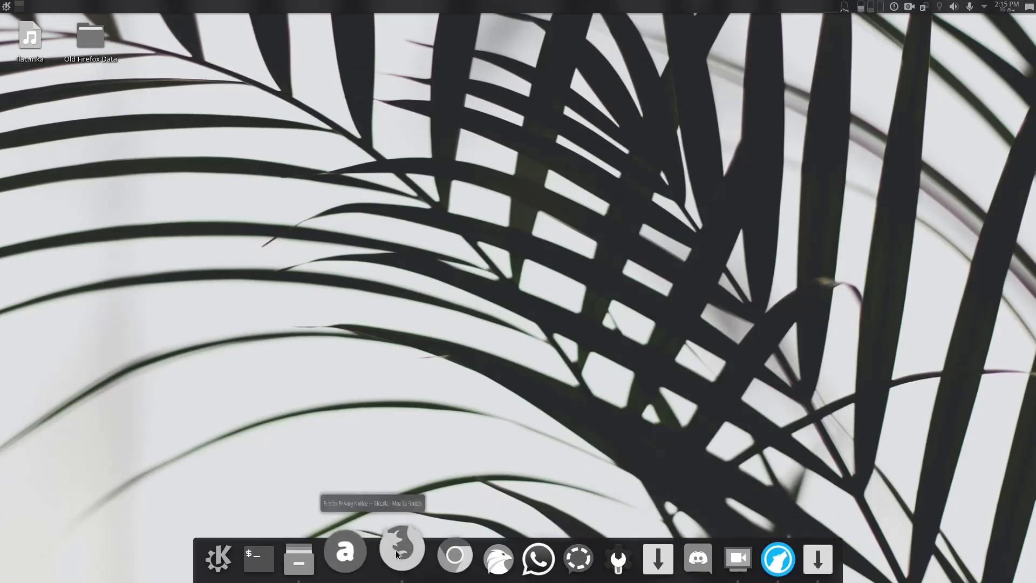
- Switch to Firefox, maximize its window and read the Firefox Privacy Notice, especially the list of data shared by default
left_click(397, 553)
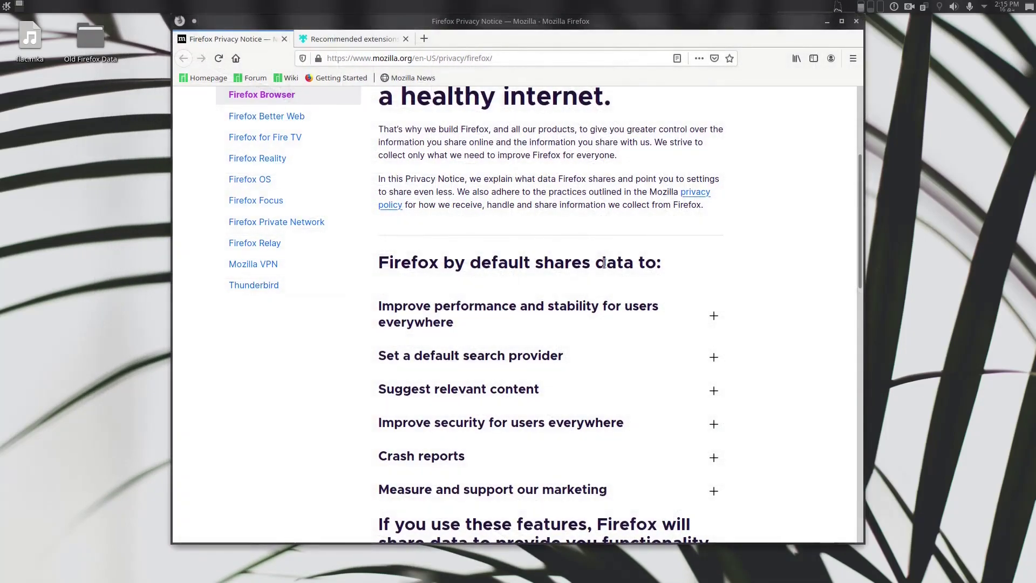
left_click_drag(497, 263, 645, 263)
left_click(665, 217)
scroll(545, 211, "up", 4)
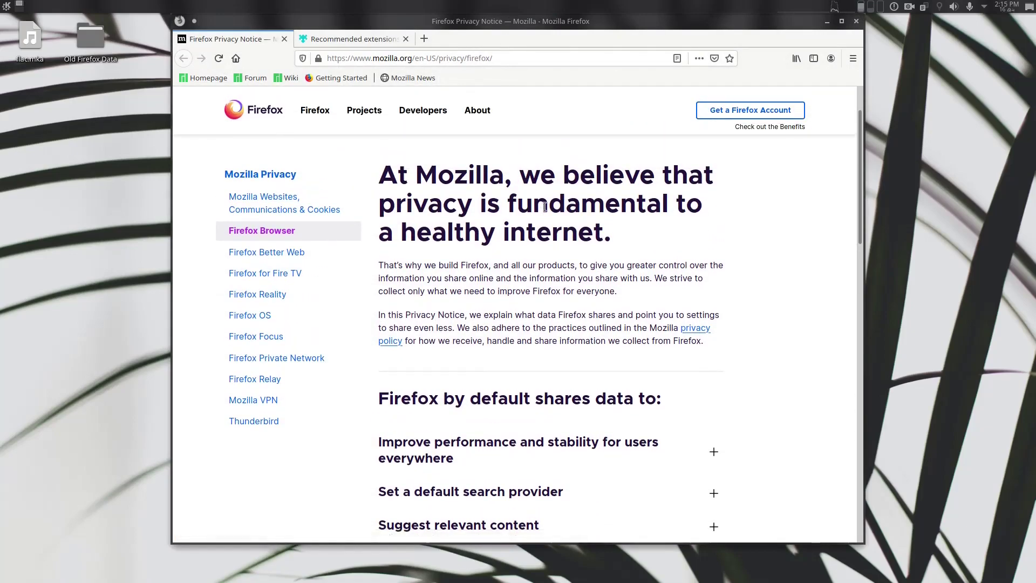
scroll(545, 211, "down", 3)
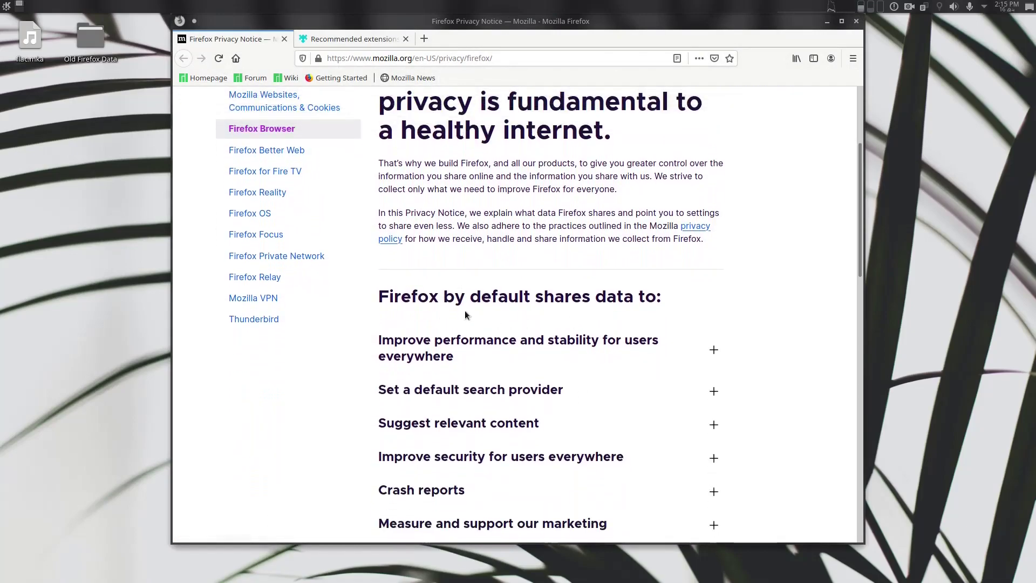
left_click(608, 355)
left_click(656, 350)
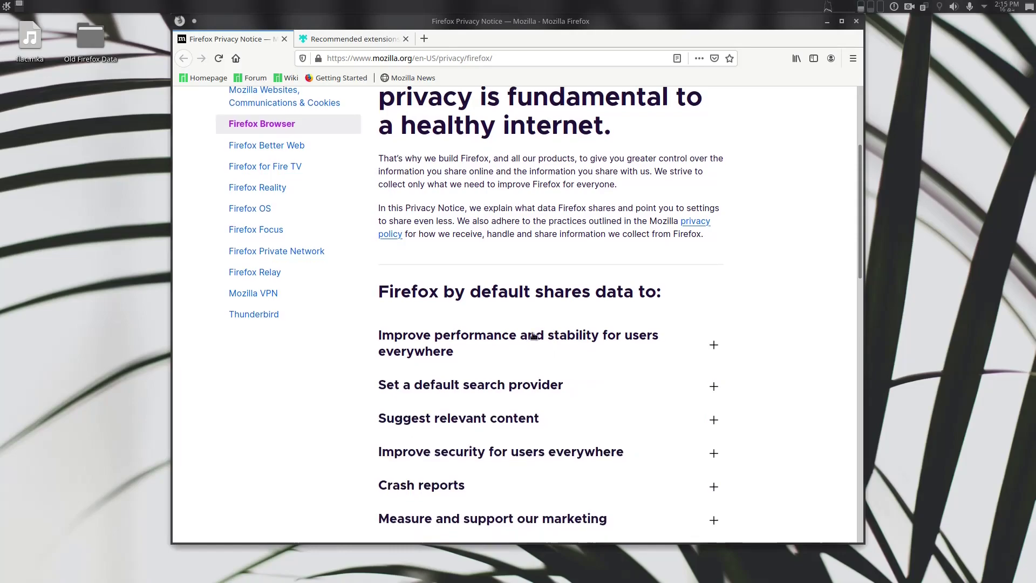
scroll(540, 338, "down", 2)
scroll(513, 324, "up", 3)
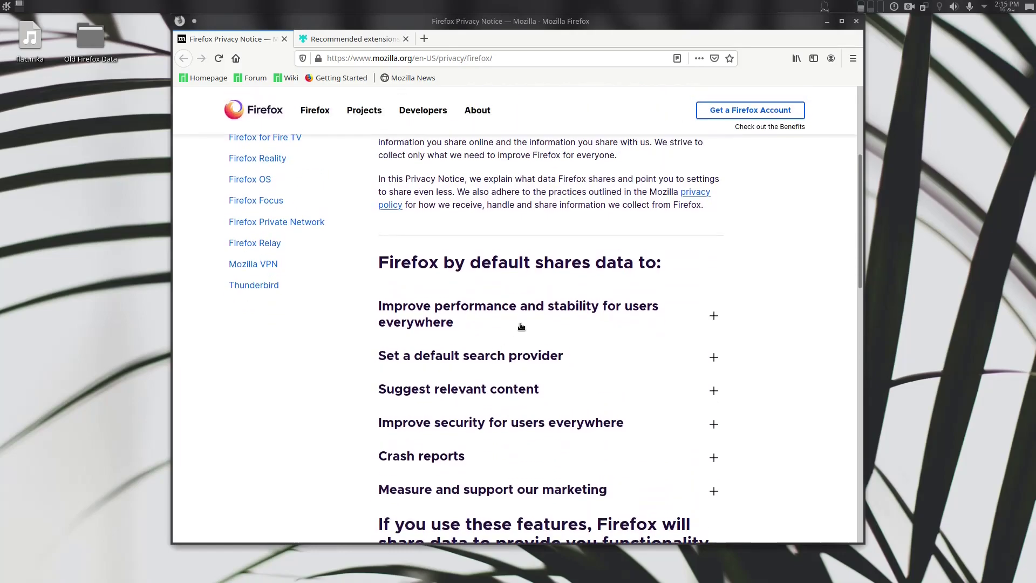
double_click(455, 25)
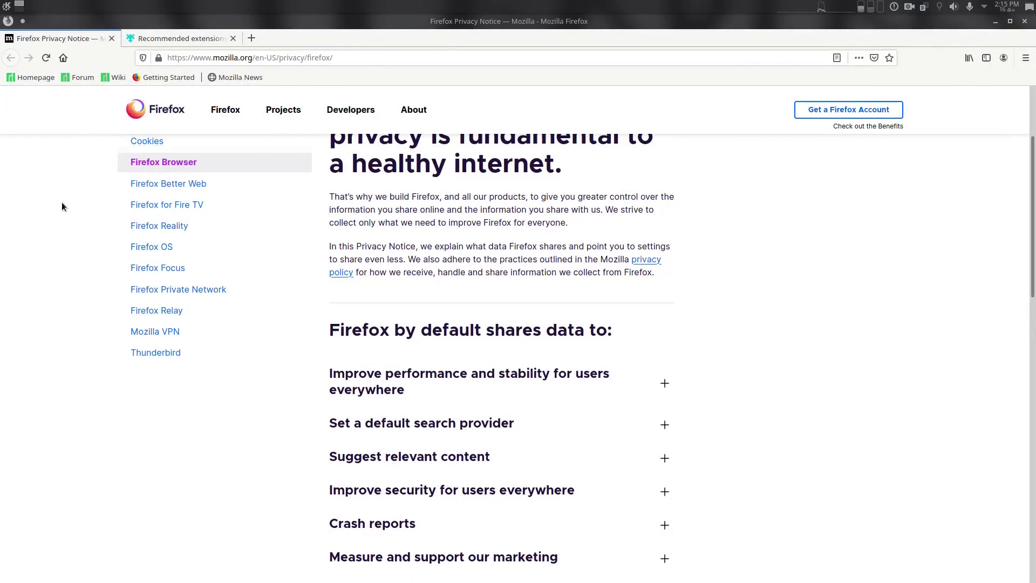
scroll(61, 202, "down", 4)
scroll(61, 202, "up", 6)
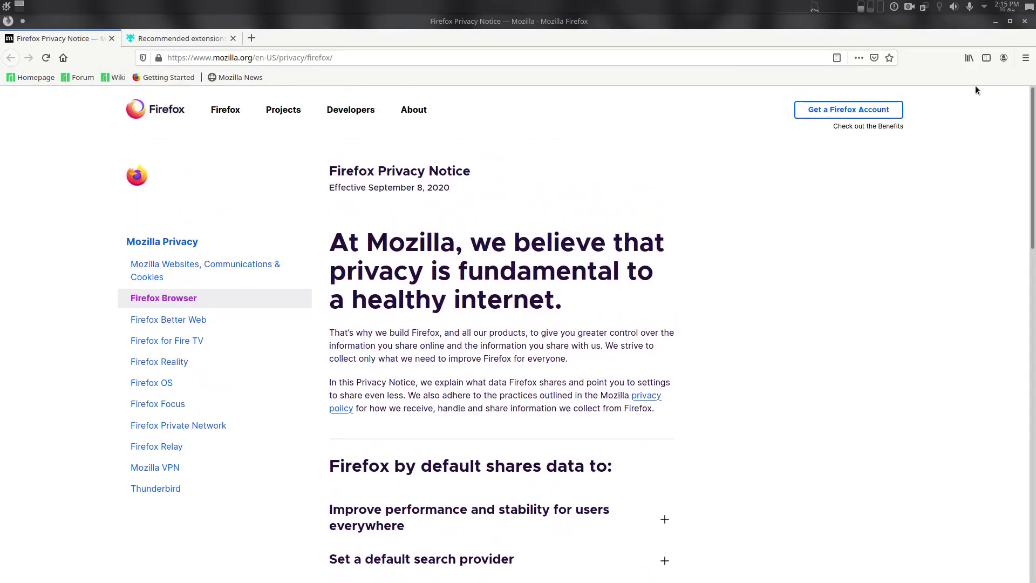
- Open Firefox's preferences and review the General settings through to Network Settings
left_click(1027, 58)
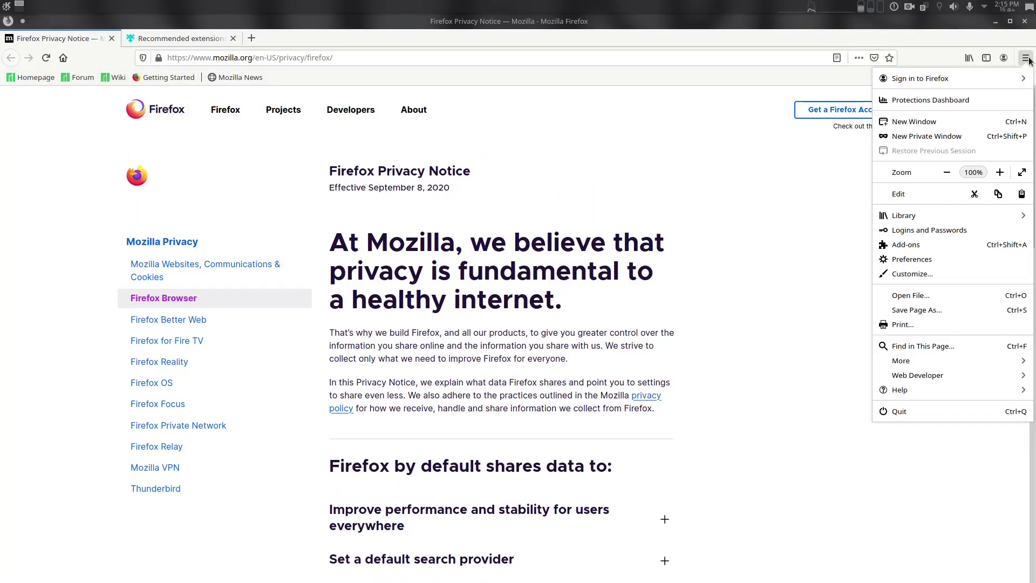
left_click(933, 264)
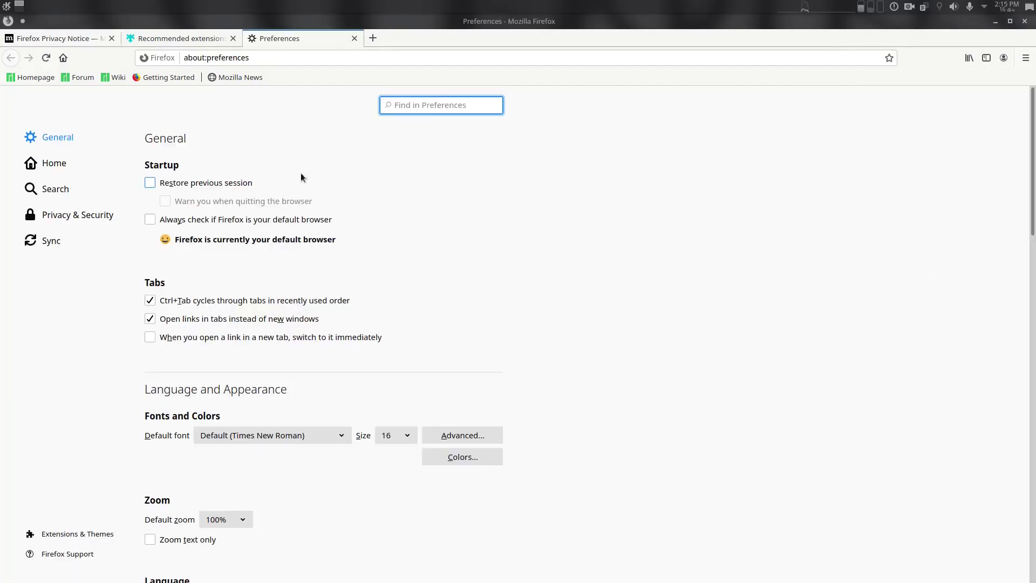
scroll(481, 163, "down", 10)
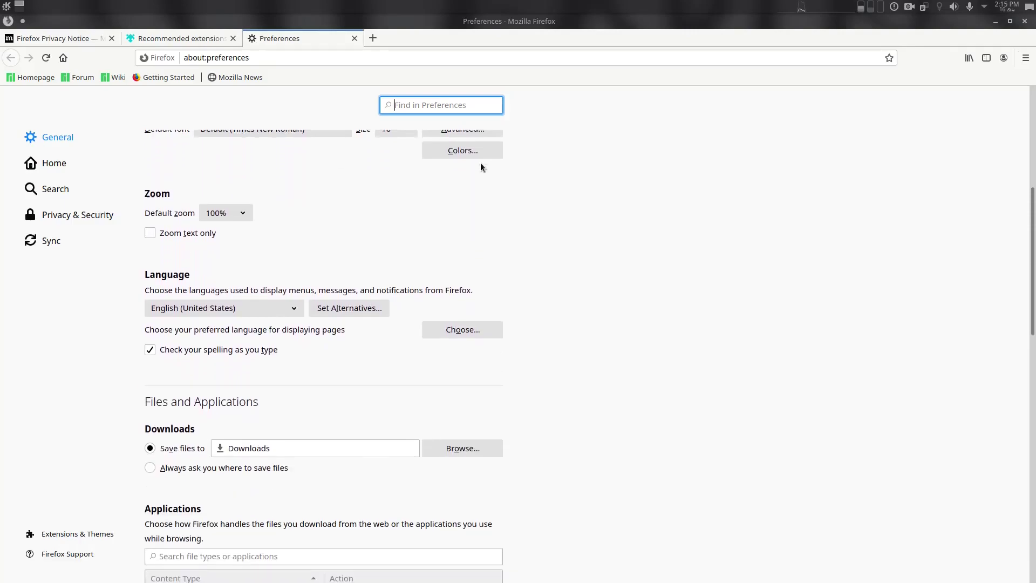
scroll(480, 163, "down", 9)
scroll(480, 163, "down", 4)
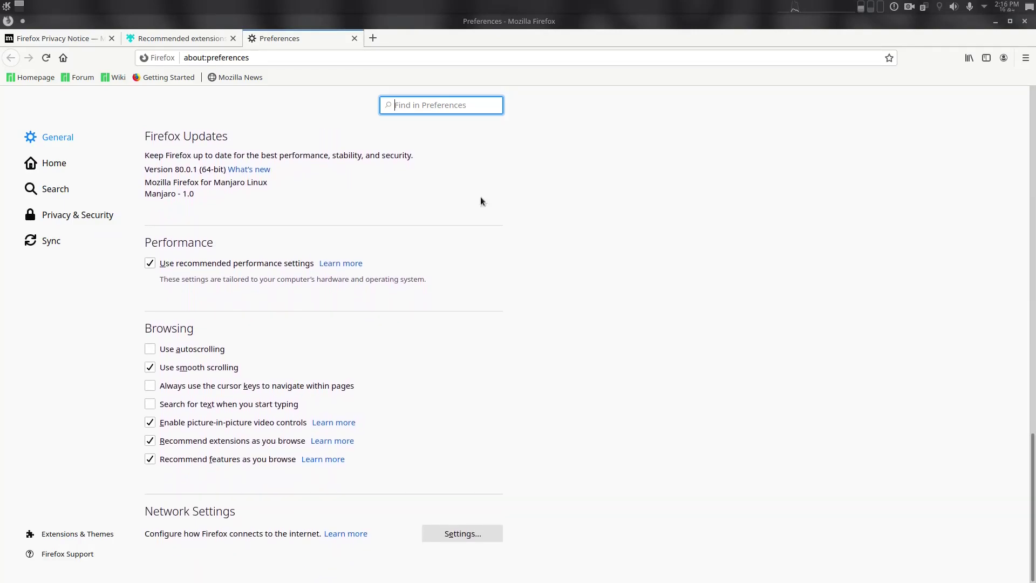
- Inspect the proxy options in the network Connection Settings and close the dialog without changing anything
left_click(445, 534)
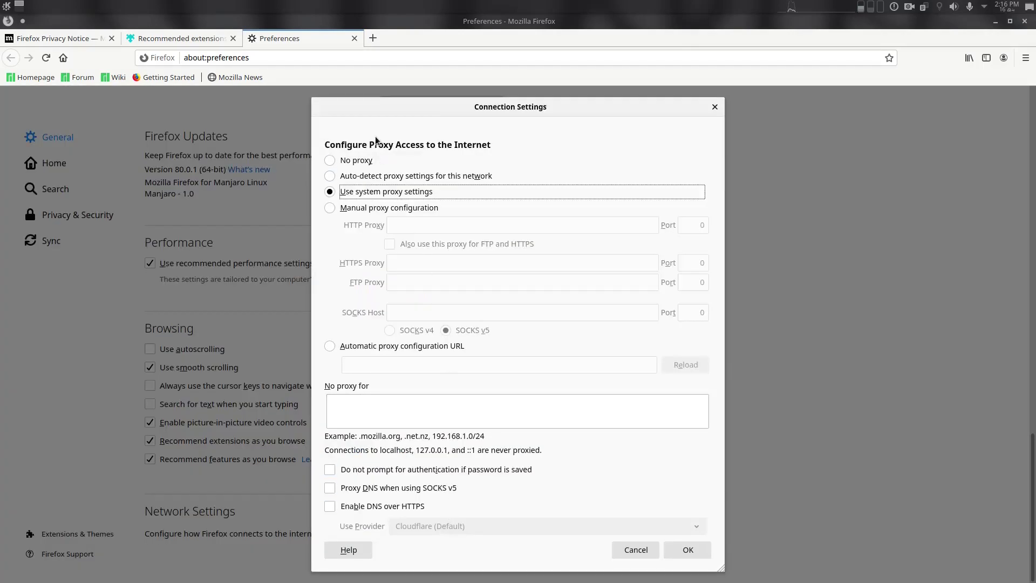
left_click(715, 107)
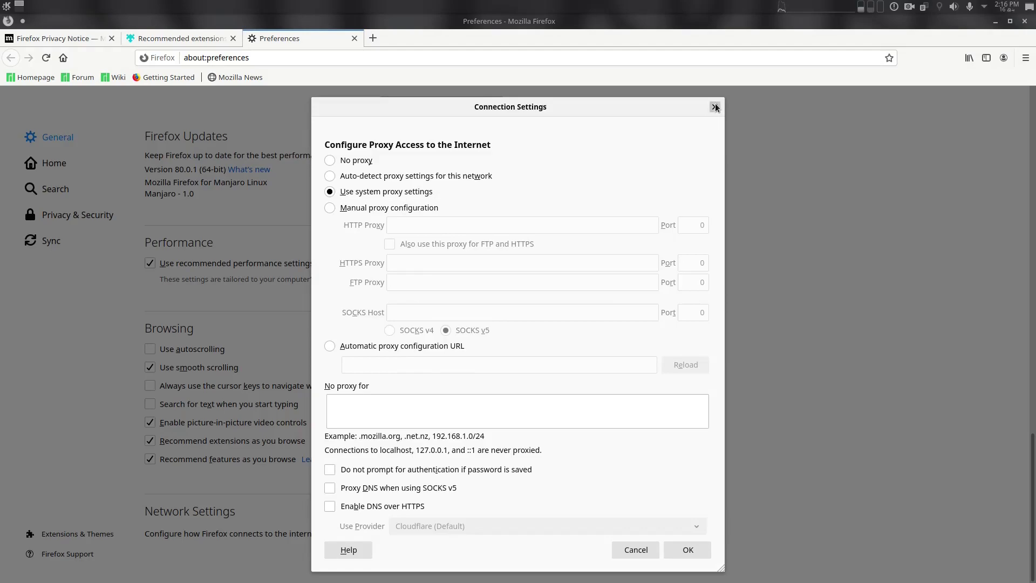
scroll(381, 249, "up", 5)
scroll(380, 252, "up", 10)
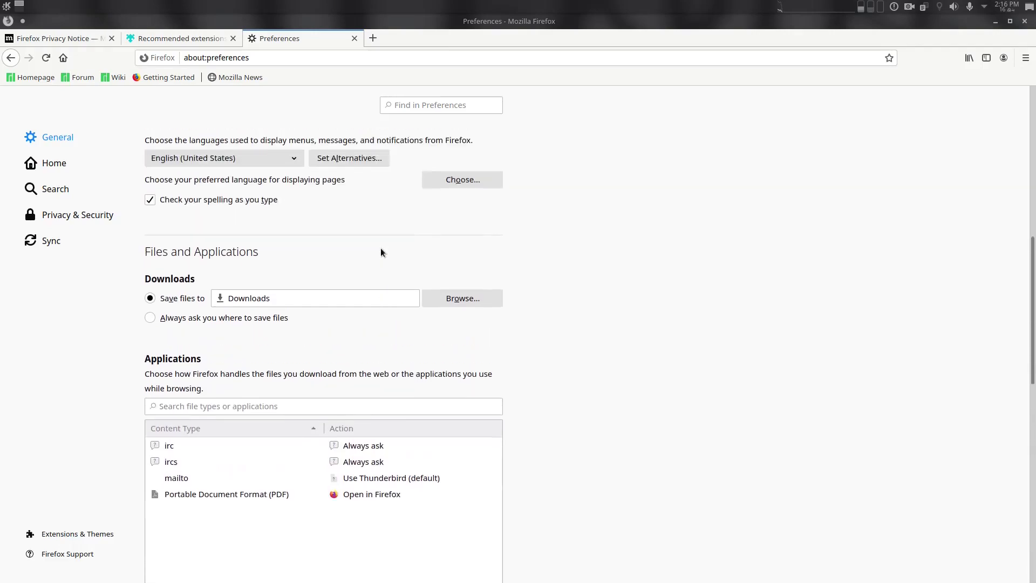
- In the Home preferences, set the homepage and new windows to Blank Page and turn off Snippets
left_click(95, 164)
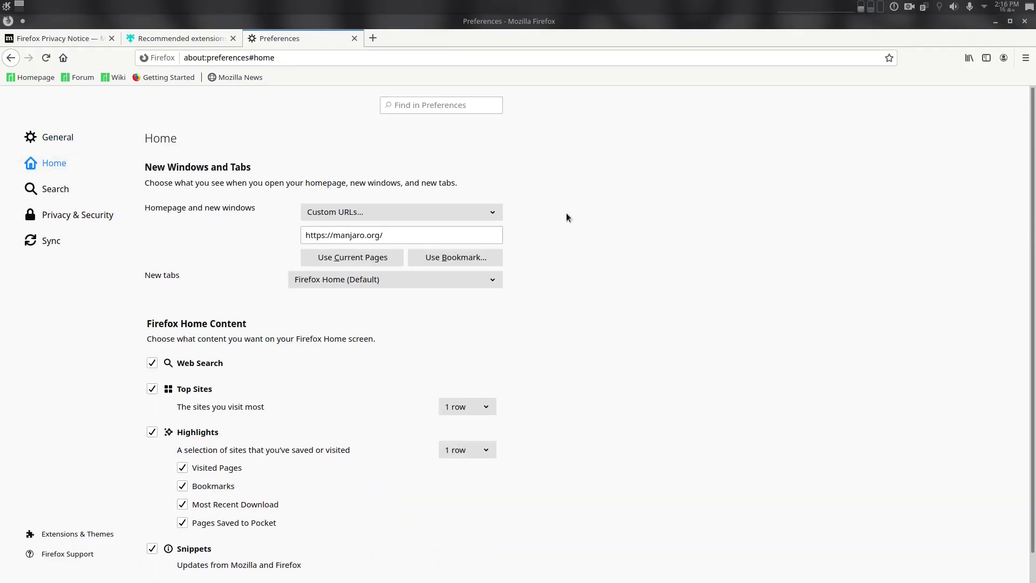
left_click(432, 243)
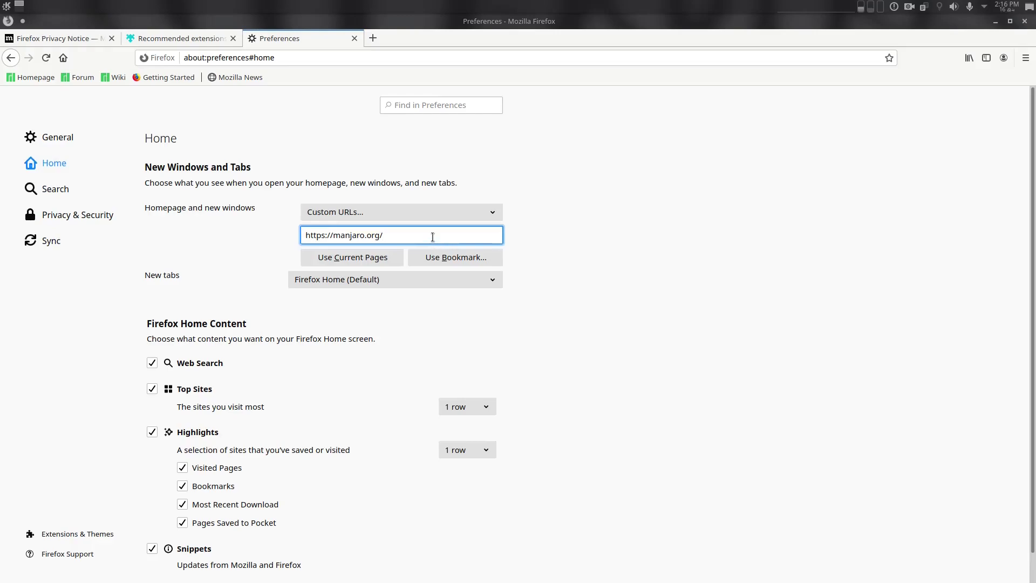
left_click(442, 213)
left_click(446, 257)
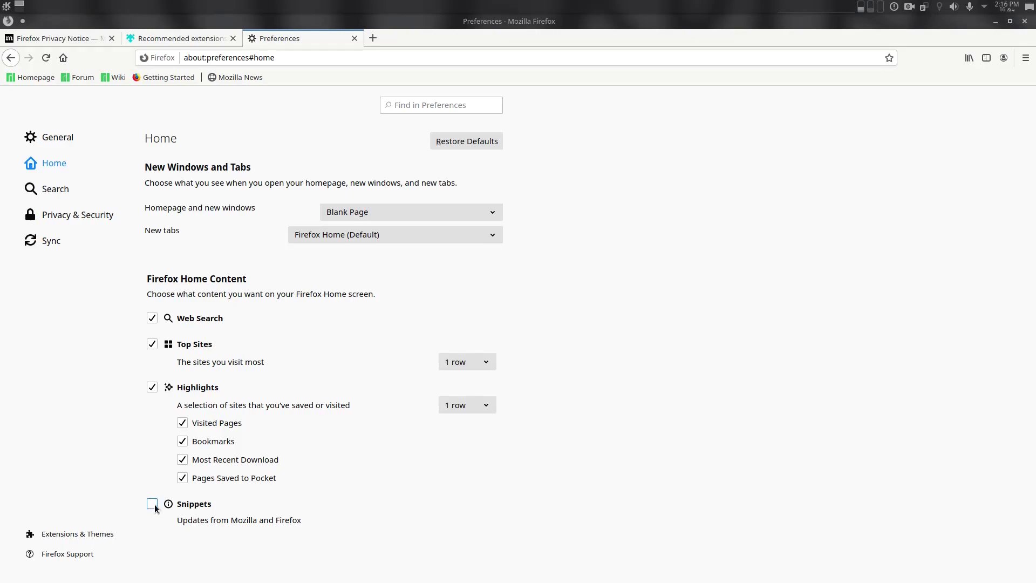
- Turn off Most Recent Download, Bookmarks, Visited Pages, Highlights, Top Sites and Web Search in the Firefox Home content
left_click(183, 460)
left_click(183, 442)
left_click(182, 424)
left_click(154, 389)
left_click(154, 345)
left_click(155, 318)
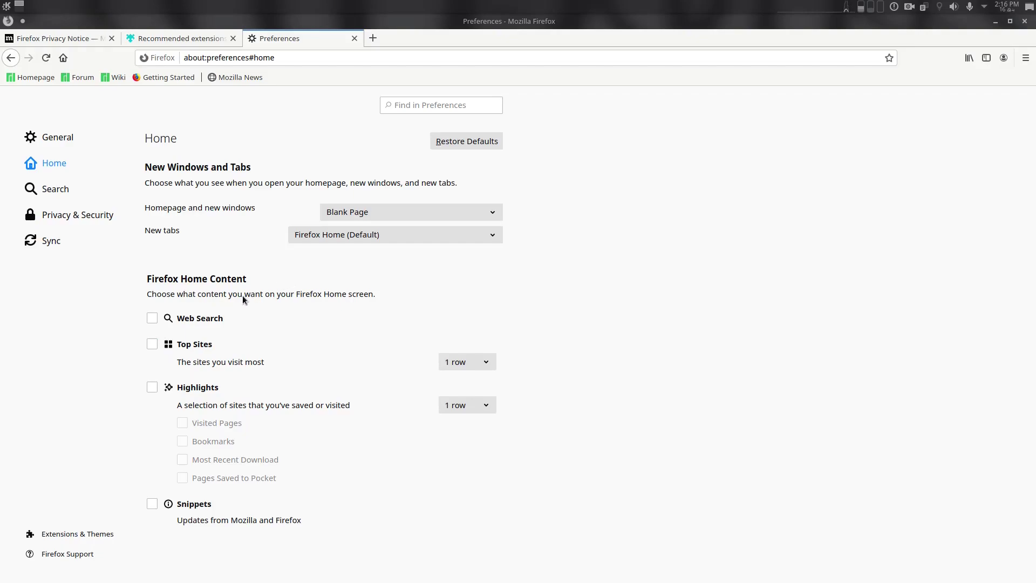
left_click_drag(188, 296, 147, 294)
left_click_drag(252, 290, 364, 297)
left_click(365, 297)
left_click_drag(193, 363, 264, 363)
left_click_drag(186, 408, 261, 336)
left_click(215, 293)
- In the Search preferences, add a separate search bar to the toolbar
left_click(64, 192)
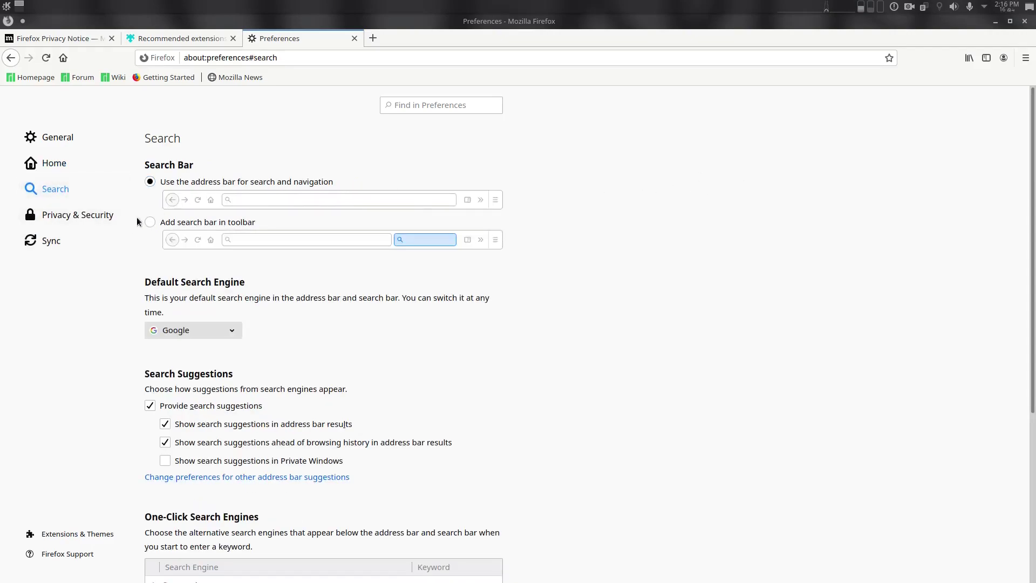
left_click(163, 222)
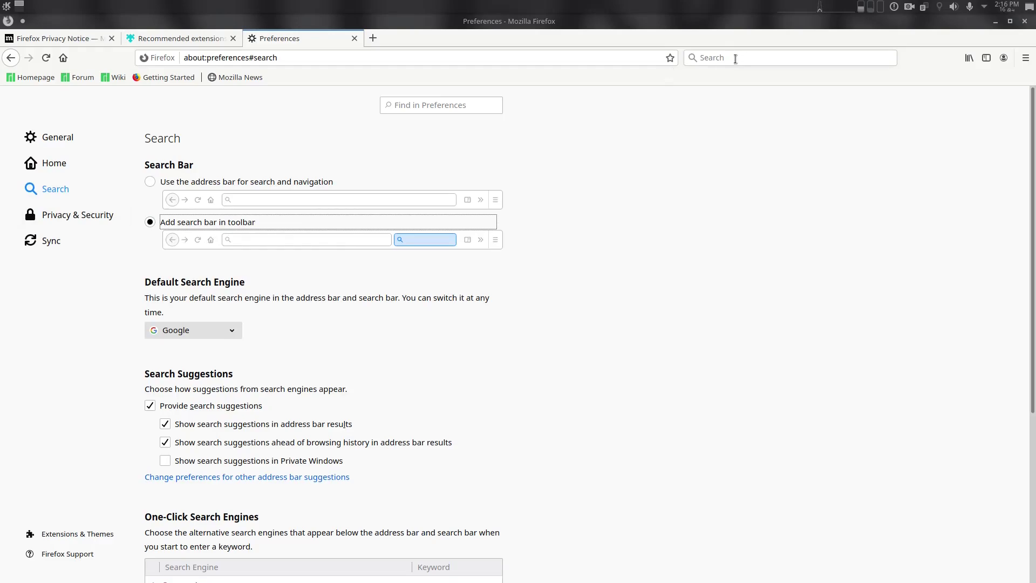
- Try the toolbar search bar with DuckDuckGo as the one-time engine, and return to the Search preferences
left_click(695, 59)
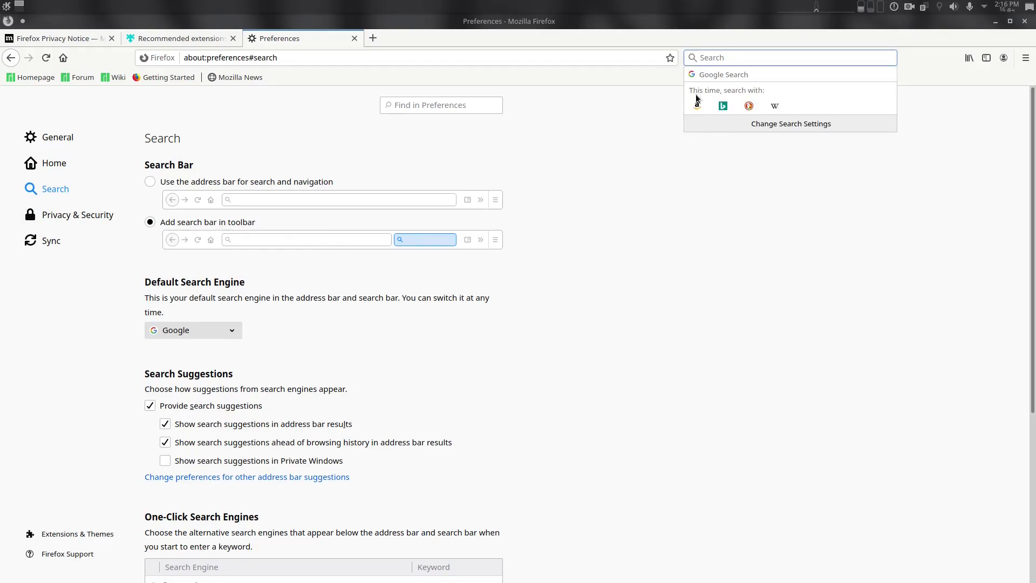
left_click(749, 107)
left_click(697, 59)
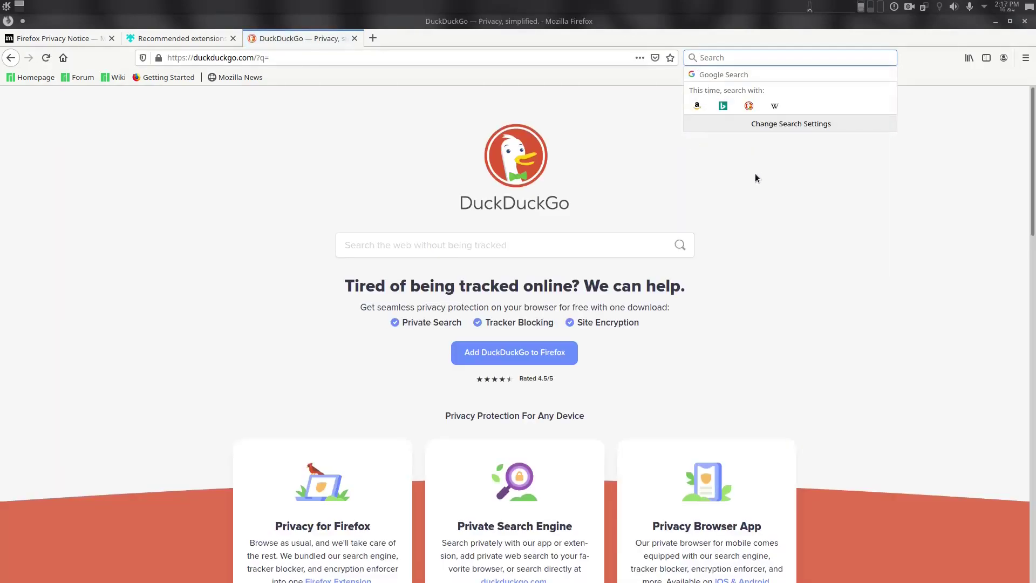
left_click(791, 123)
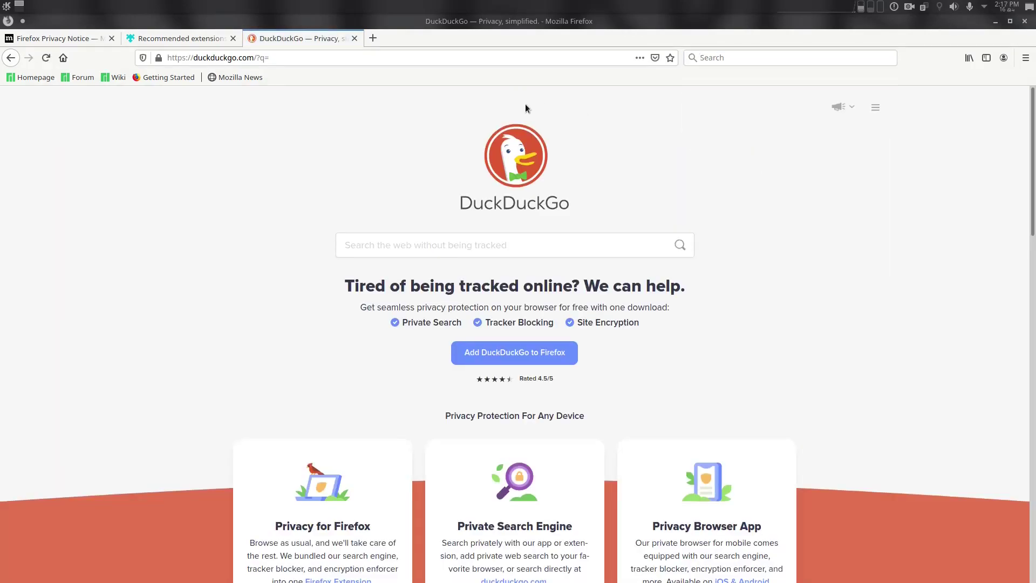
- Set the default search engine to DuckDuckGo
scroll(504, 261, "down", 5)
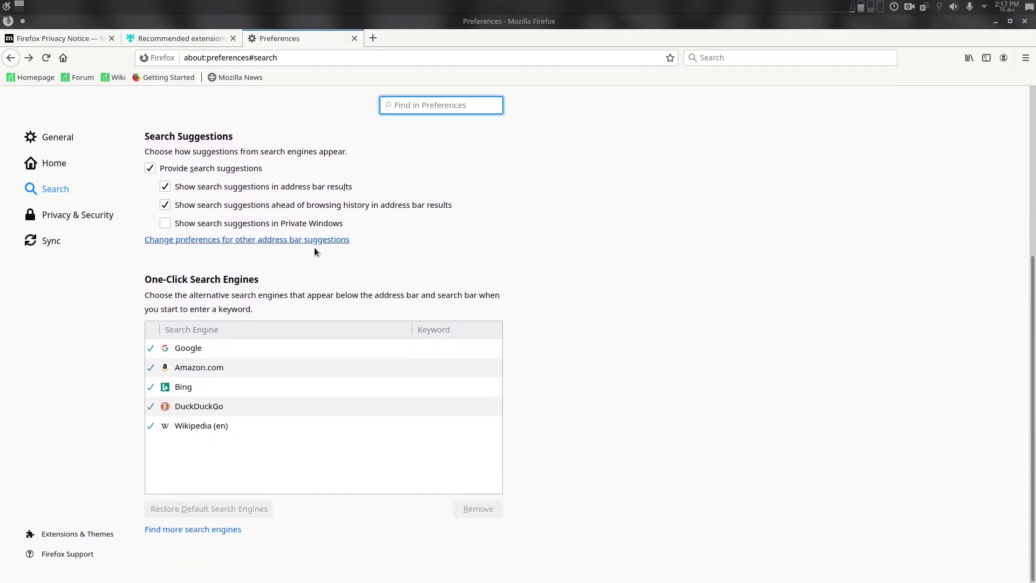
scroll(151, 229, "up", 1)
scroll(151, 230, "up", 1)
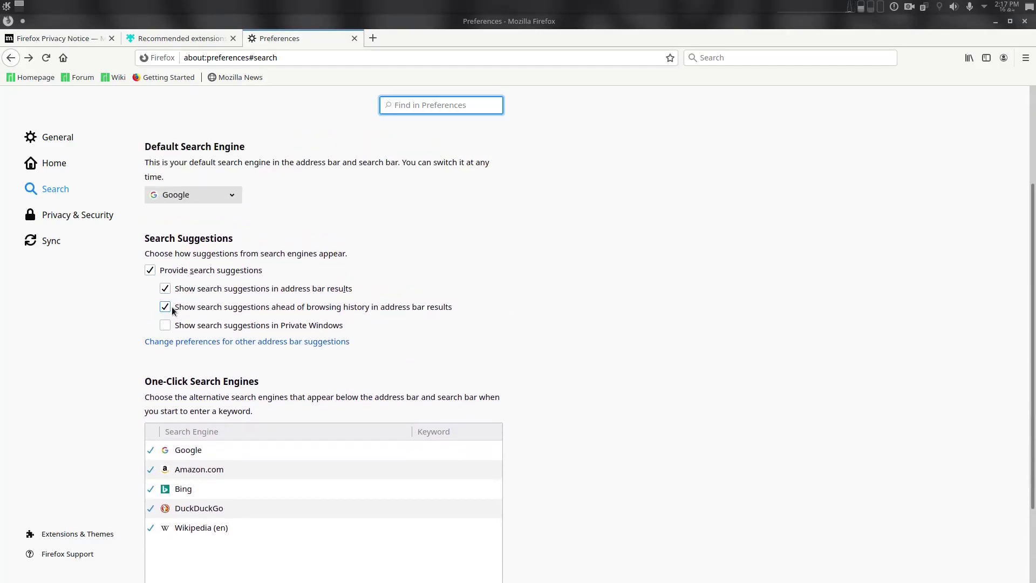
left_click(200, 197)
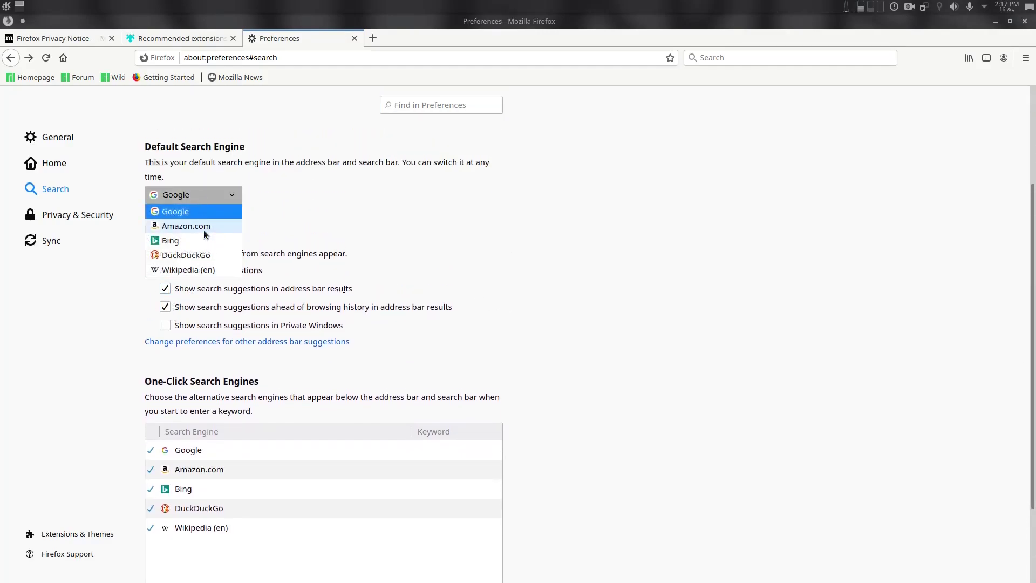
left_click(203, 256)
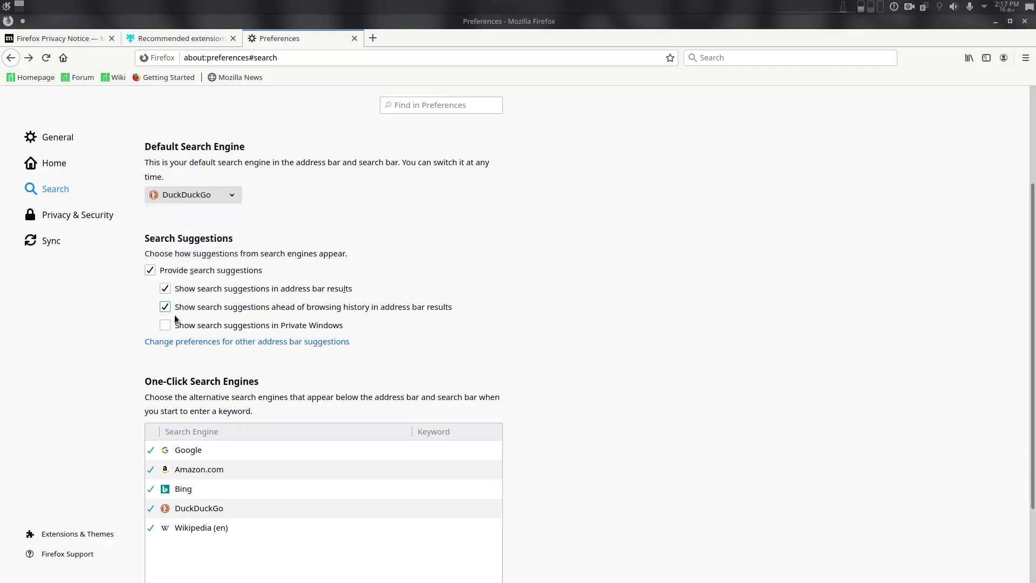
- Turn off Provide search suggestions in the Search Suggestions settings
left_click(335, 307)
left_click(162, 270)
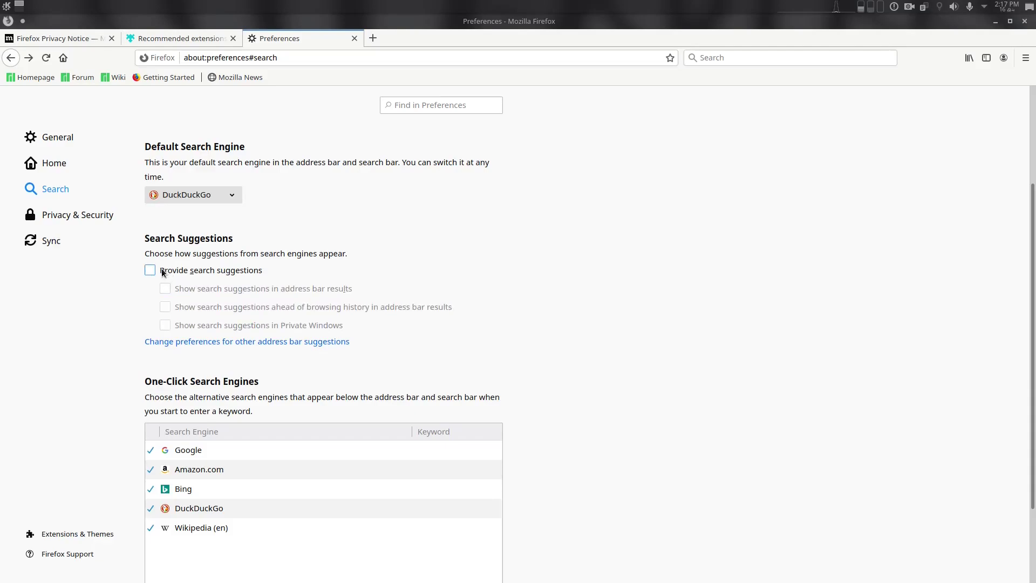
left_click_drag(156, 255, 196, 255)
left_click_drag(251, 249, 339, 325)
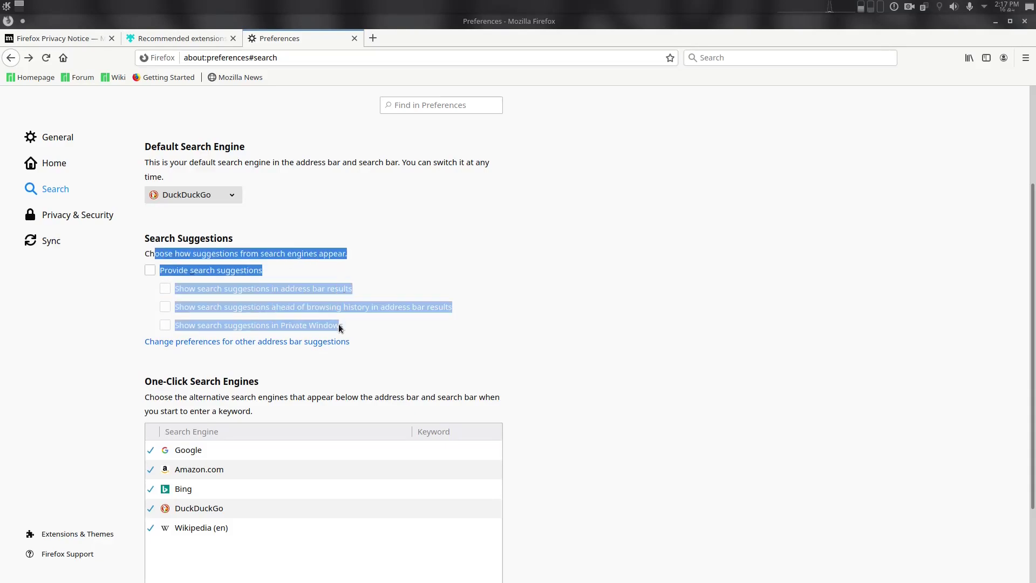
left_click(406, 338)
- Remove Google, Amazon.com, Bing and Wikipedia (en) from the One-Click Search Engines, keeping only DuckDuckGo
scroll(417, 310, "up", 6)
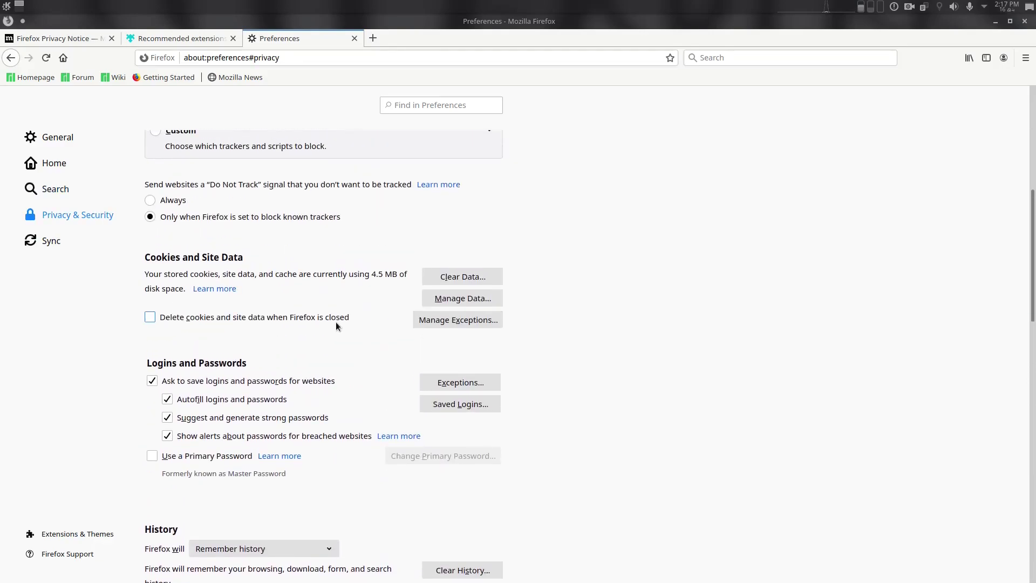
scroll(335, 322, "up", 7)
left_click(86, 188)
scroll(325, 328, "down", 5)
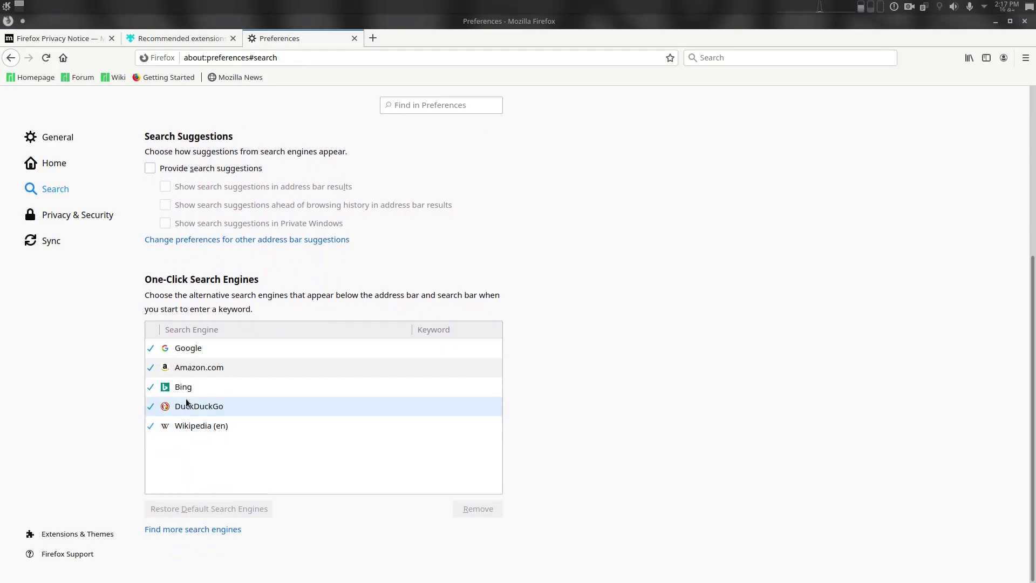
left_click(213, 349)
left_click(476, 509)
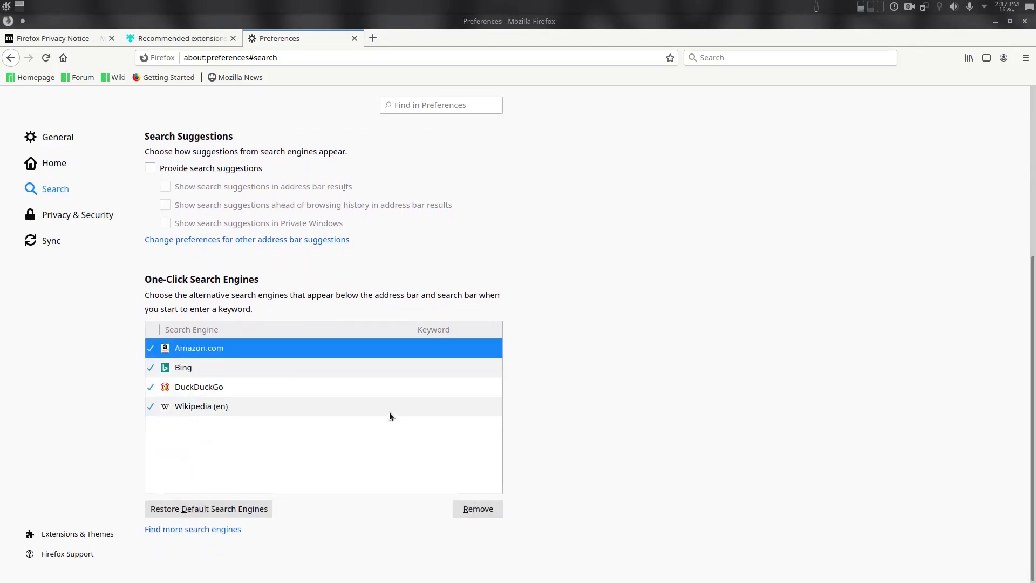
left_click(476, 509)
left_click(476, 509)
left_click(247, 368)
left_click(476, 509)
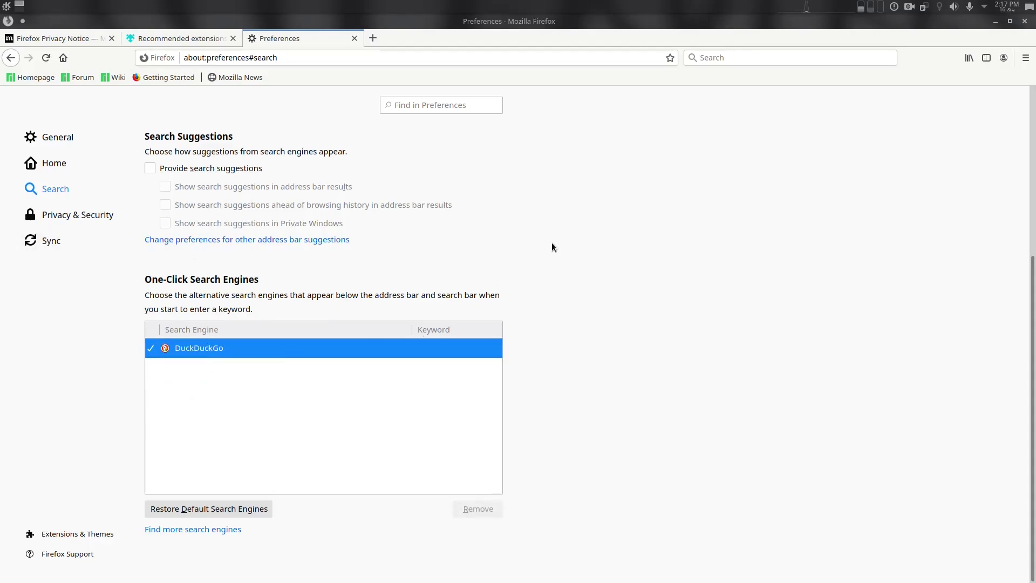
scroll(571, 314, "up", 3)
scroll(208, 332, "down", 3)
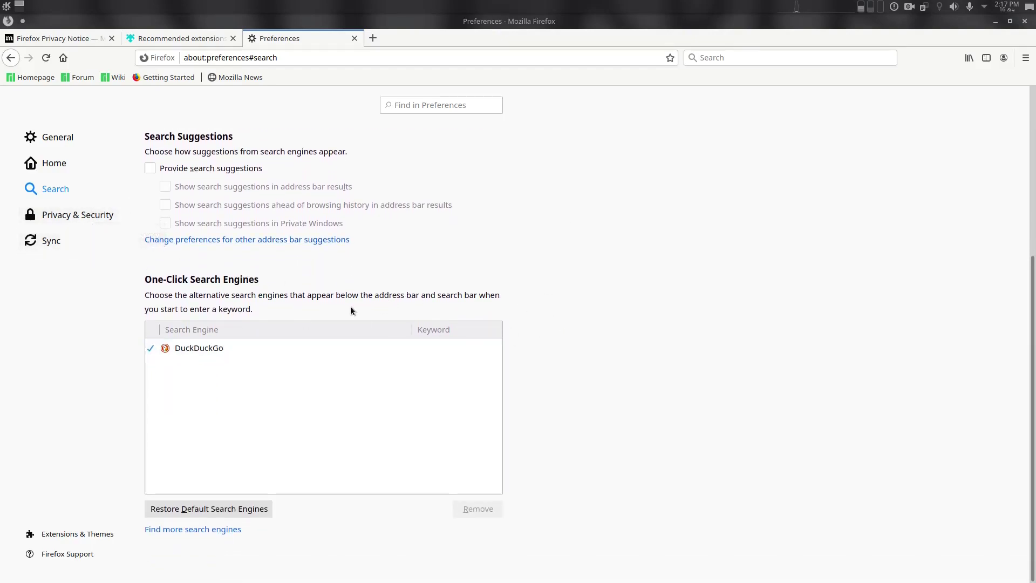
- In the Privacy & Security preferences, compare the Standard and Strict tracking protection levels and select Strict
left_click(84, 216)
scroll(309, 286, "down", 2)
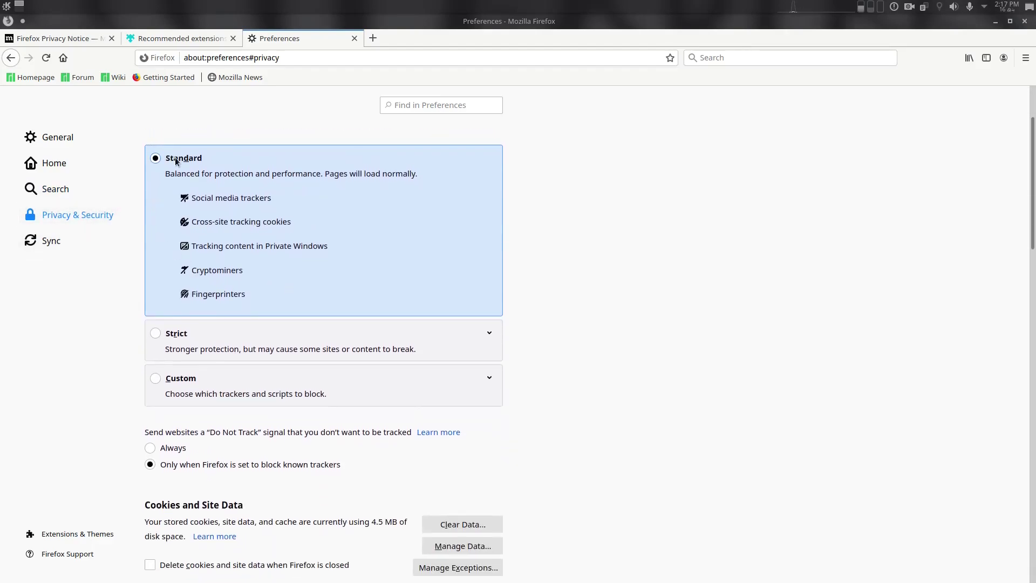
left_click(158, 333)
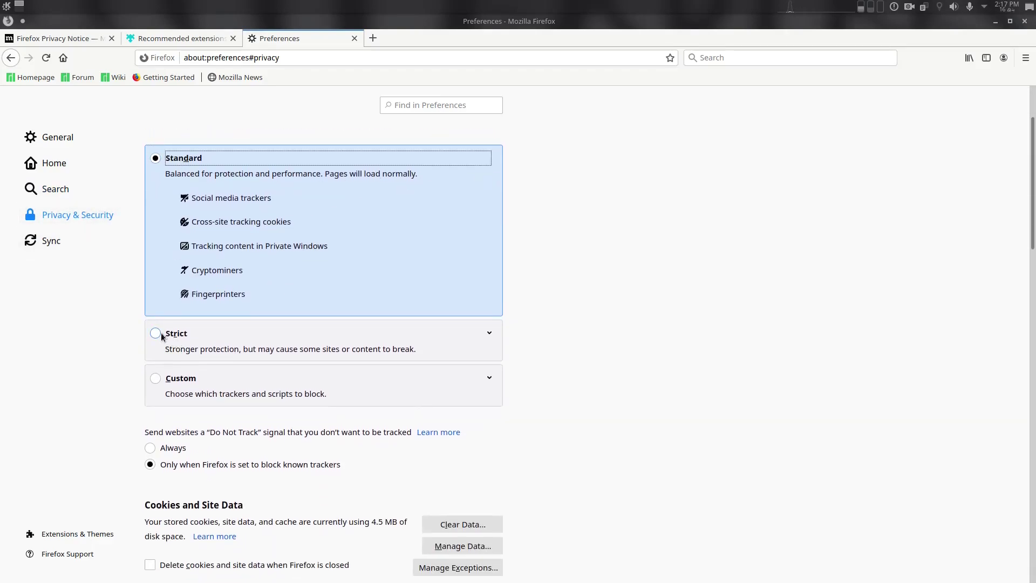
left_click(232, 172)
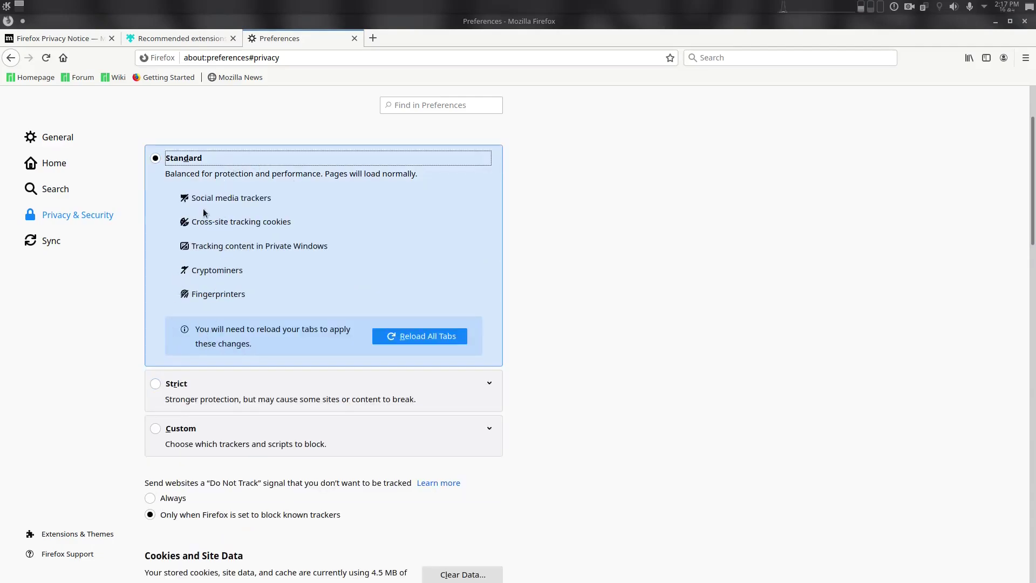
left_click_drag(203, 213, 210, 291)
left_click(211, 260)
left_click(167, 389)
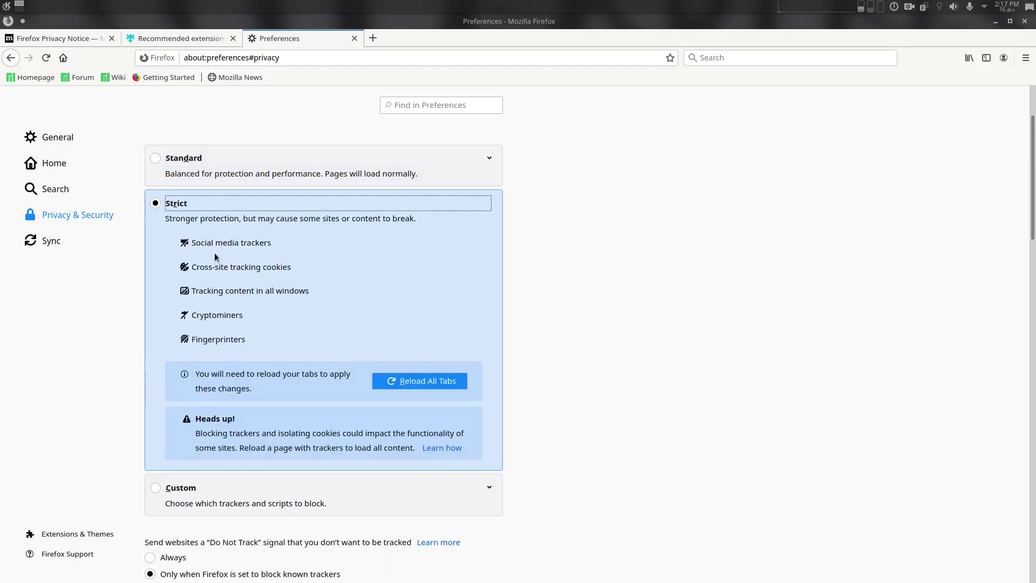
- Examine the "Do Not Track" signal setting and its options beneath the tracking protection levels
scroll(230, 258, "down", 5)
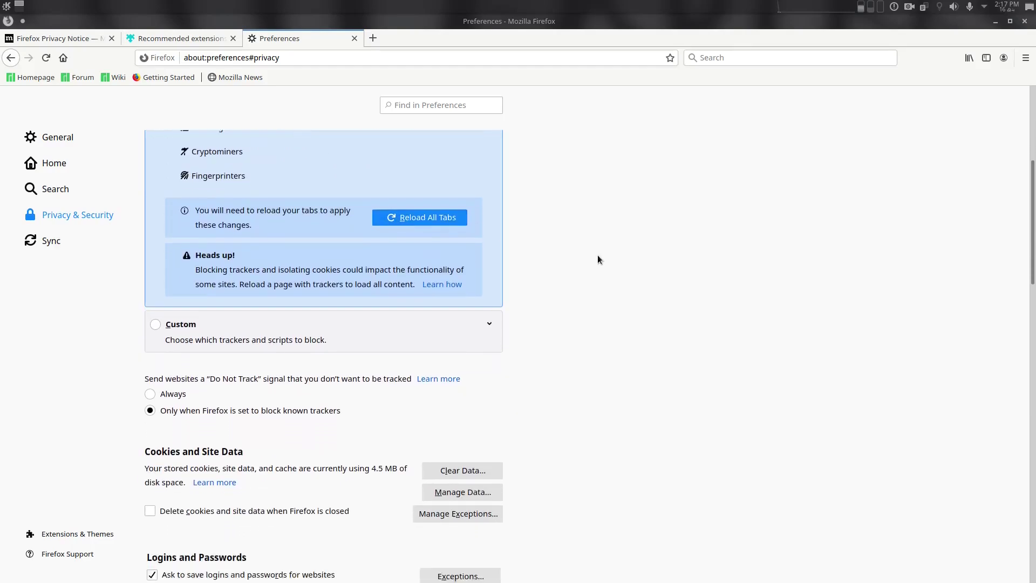
left_click_drag(248, 273, 262, 269)
left_click(261, 269)
left_click_drag(407, 268, 147, 271)
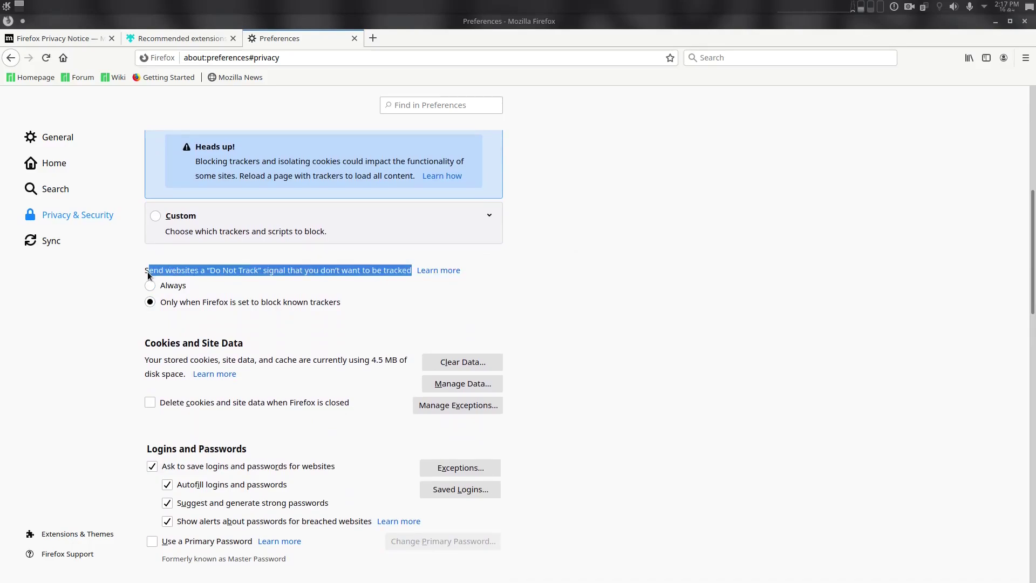
left_click(232, 280)
key("Down")
left_click_drag(172, 272, 256, 271)
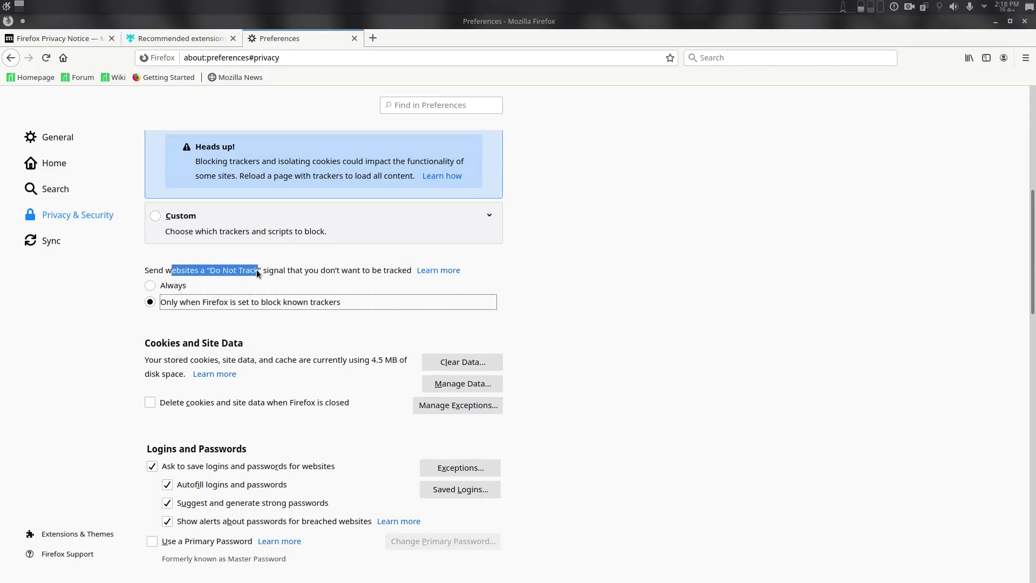
left_click(342, 270)
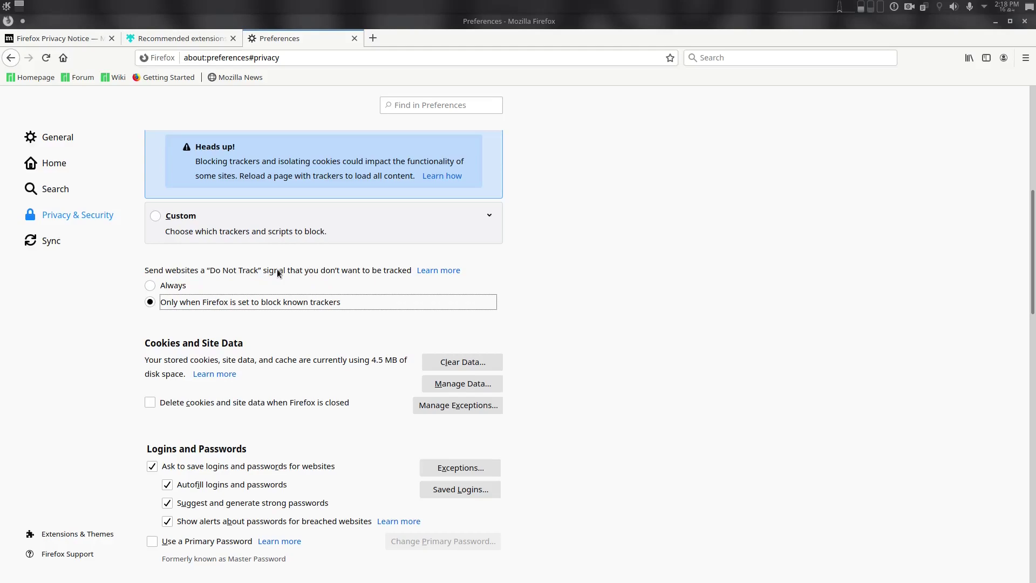
triple_click(225, 271)
left_click(309, 270)
- Turn on deletion of cookies and site data when Firefox is closed
scroll(561, 234, "down", 4)
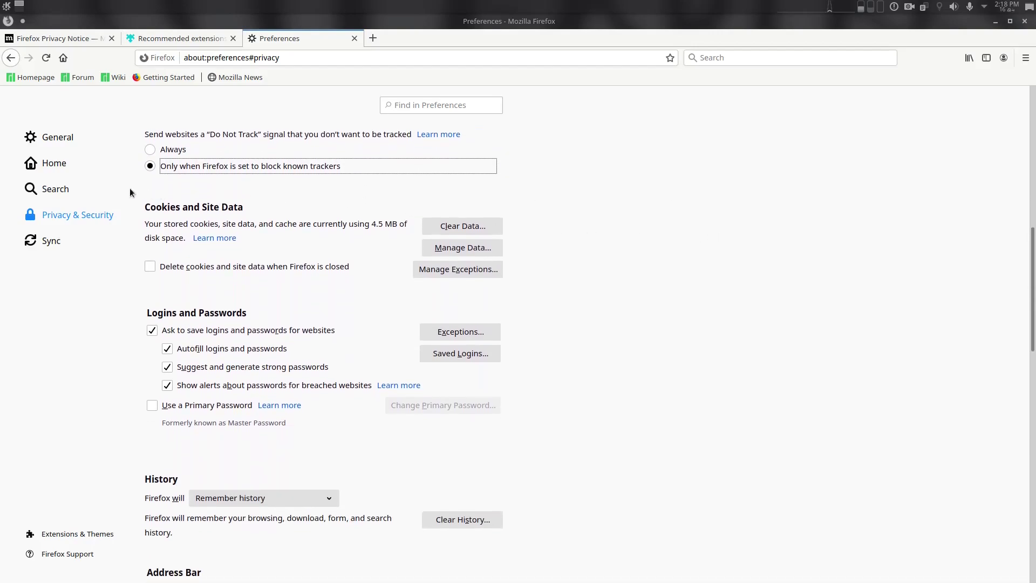
scroll(566, 242, "down", 2)
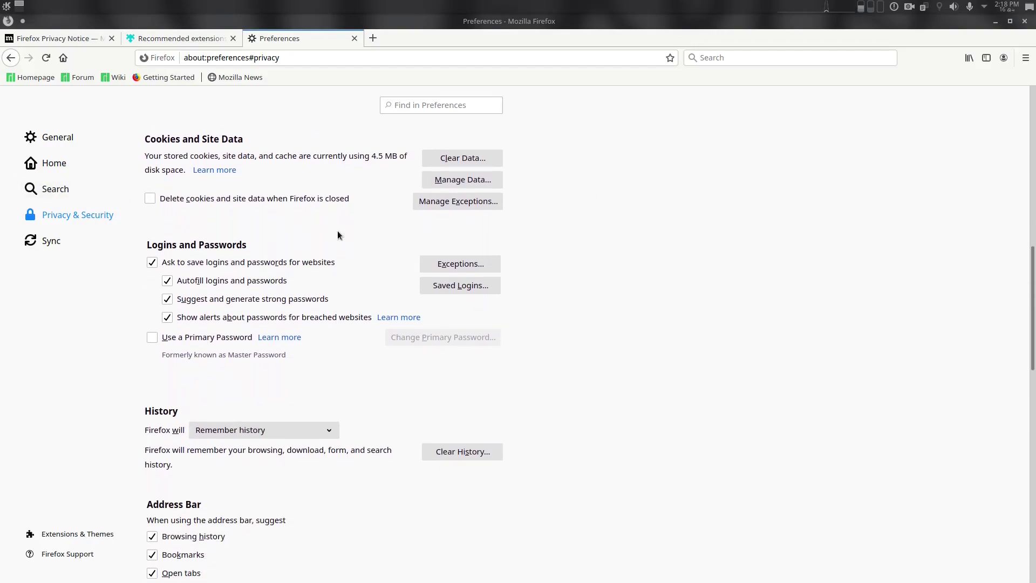
left_click(291, 203)
- Under Logins and Passwords, turn off saving logins, autofill, strong password suggestions and breached website alerts
scroll(535, 224, "down", 3)
scroll(535, 224, "up", 2)
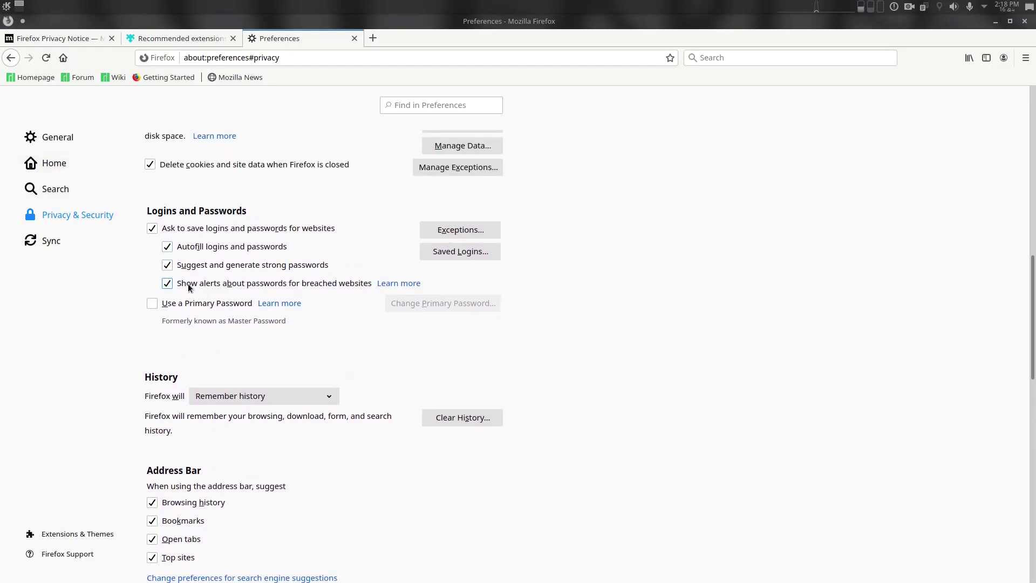
left_click(196, 264)
left_click(195, 249)
left_click(190, 228)
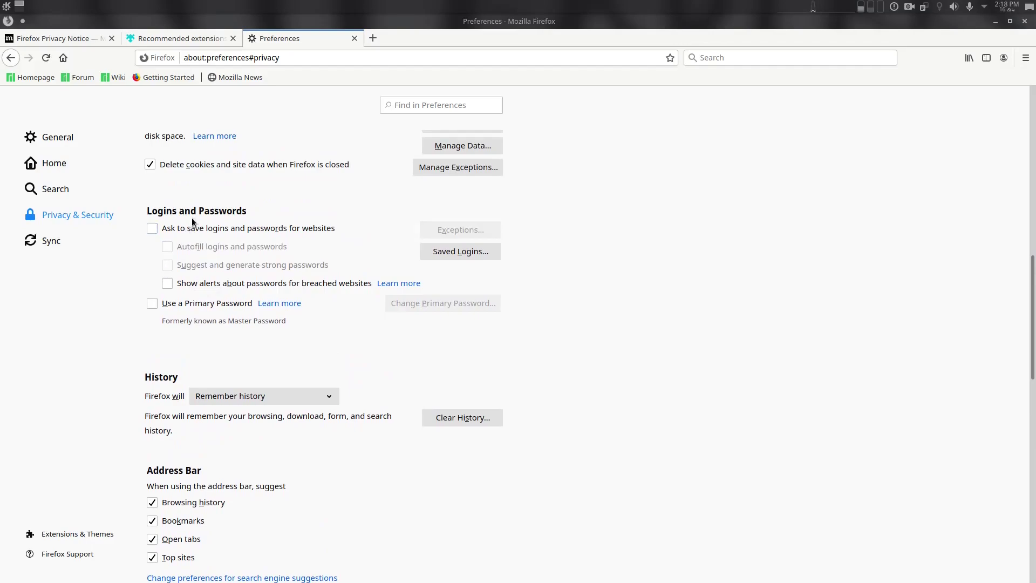
left_click_drag(158, 218, 228, 216)
left_click(261, 218)
- Switch History to custom settings and turn on clearing history when Firefox closes
scroll(546, 286, "down", 5)
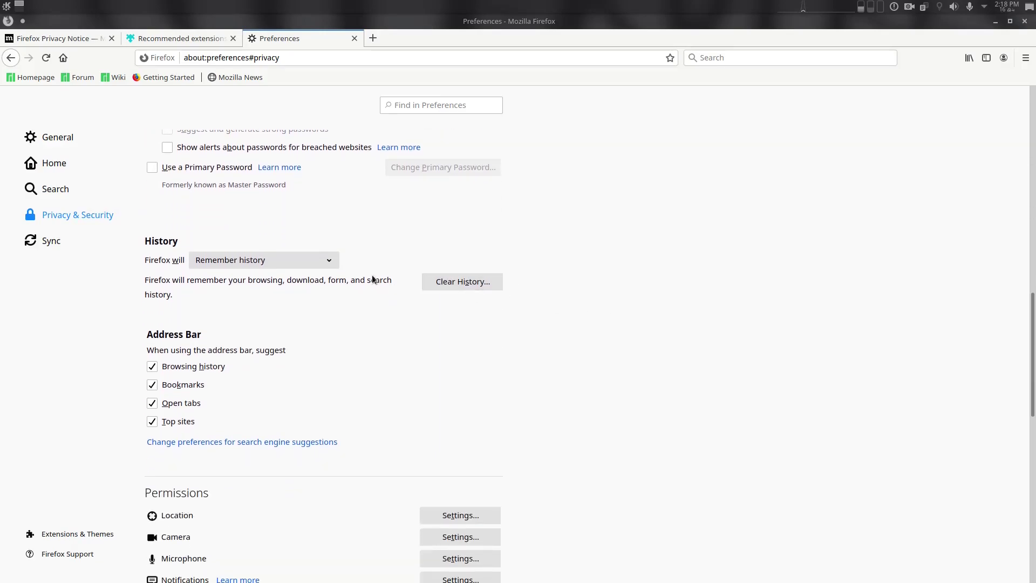
left_click(258, 265)
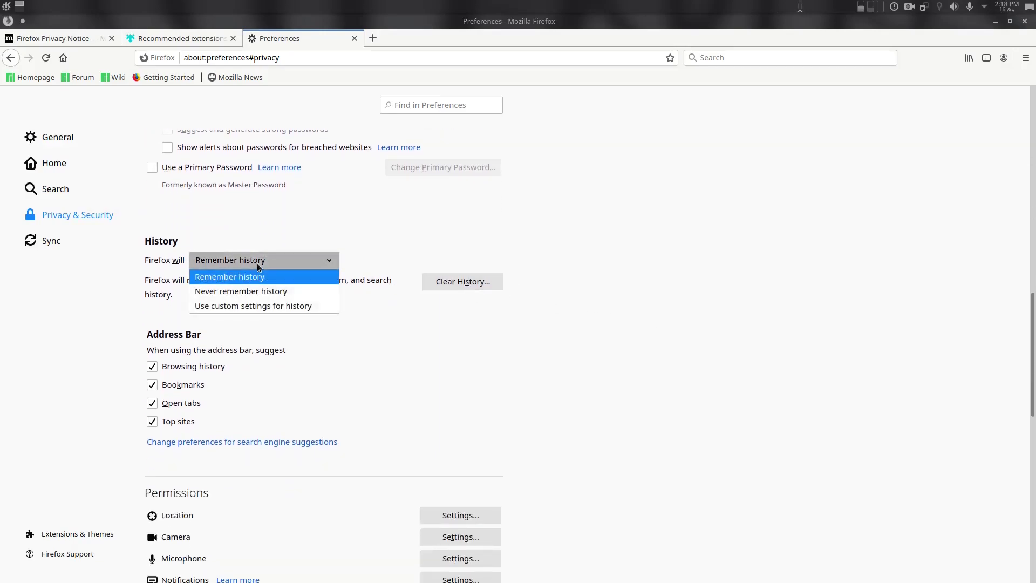
left_click(282, 306)
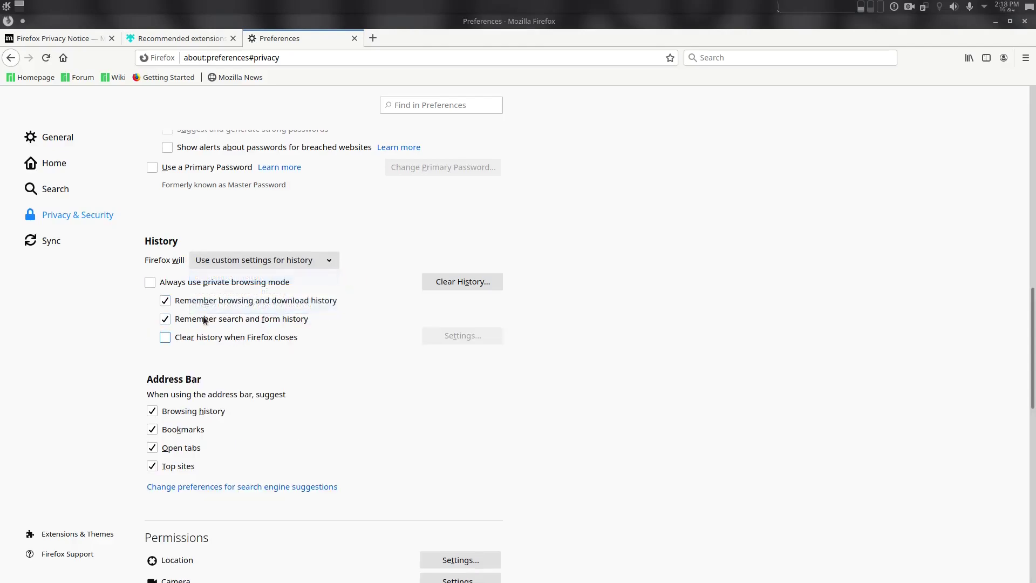
left_click(245, 341)
- Add Site Preferences and Offline Website Data to the items cleared on closing, and accept the settings
left_click(445, 334)
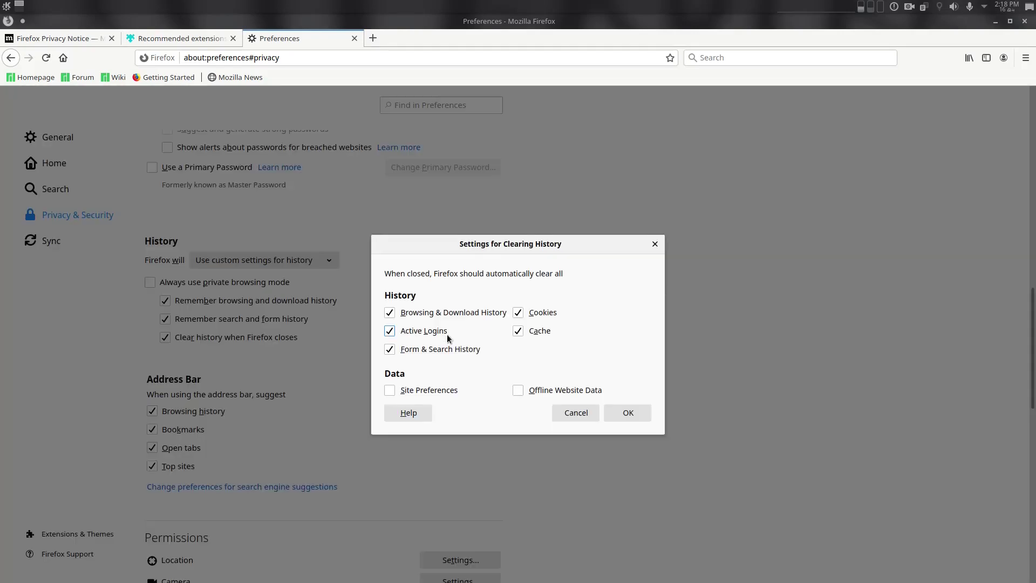
left_click(408, 392)
left_click(519, 391)
left_click(616, 412)
- Turn off the address bar suggestions for Browsing history, Bookmarks, Open tabs and Top sites
scroll(404, 341, "down", 4)
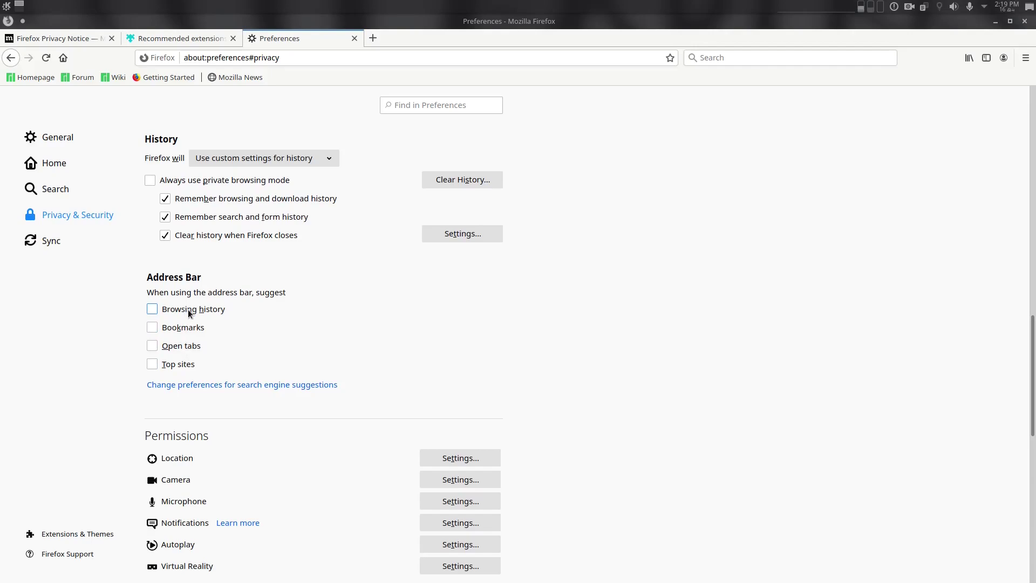
- In the Location permission settings, block new requests for location access and save the change
scroll(656, 173, "down", 3)
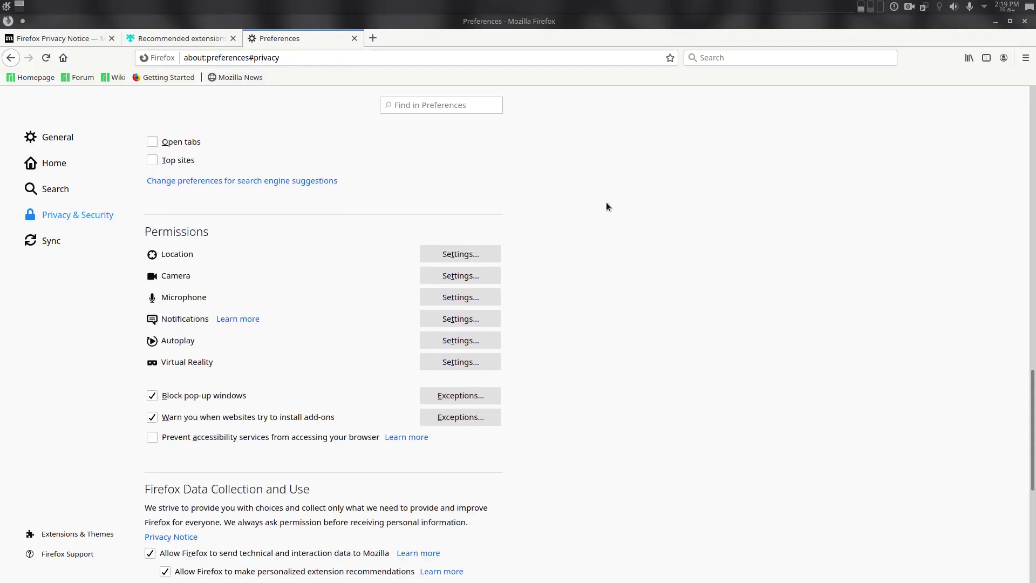
left_click(485, 254)
left_click(457, 447)
left_click(653, 484)
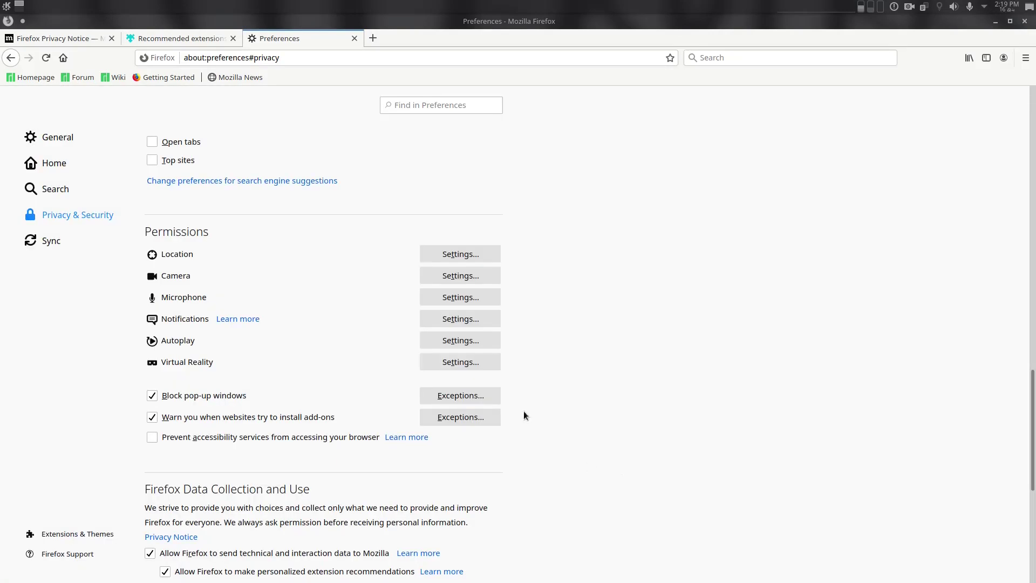
- Block new requests for camera access and for microphone access in their permission settings, saving each change
left_click(460, 276)
left_click(346, 446)
left_click(665, 483)
left_click(460, 297)
left_click(361, 452)
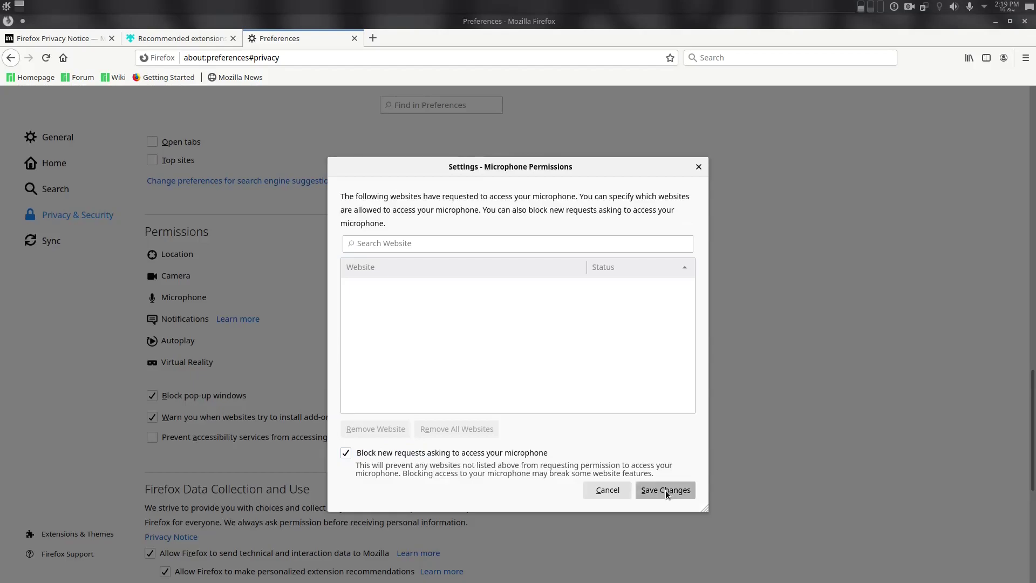
left_click(666, 489)
- In the Notifications permission settings, block new requests asking to allow notifications and save the change
left_click(426, 324)
left_click(345, 446)
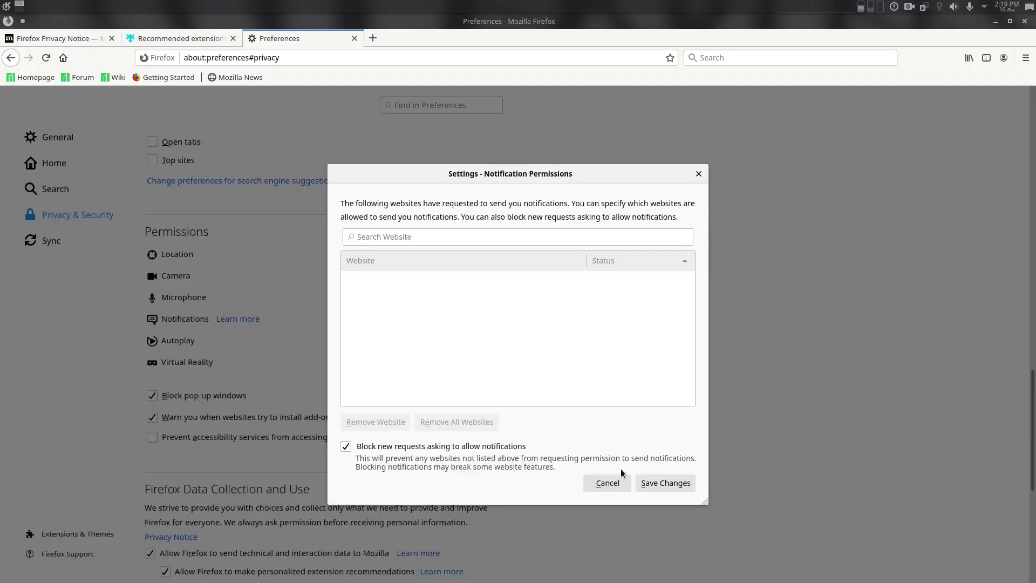
left_click(665, 483)
- Check the Autoplay settings without changing them, and block new requests for virtual reality device access, saving that change
left_click(478, 344)
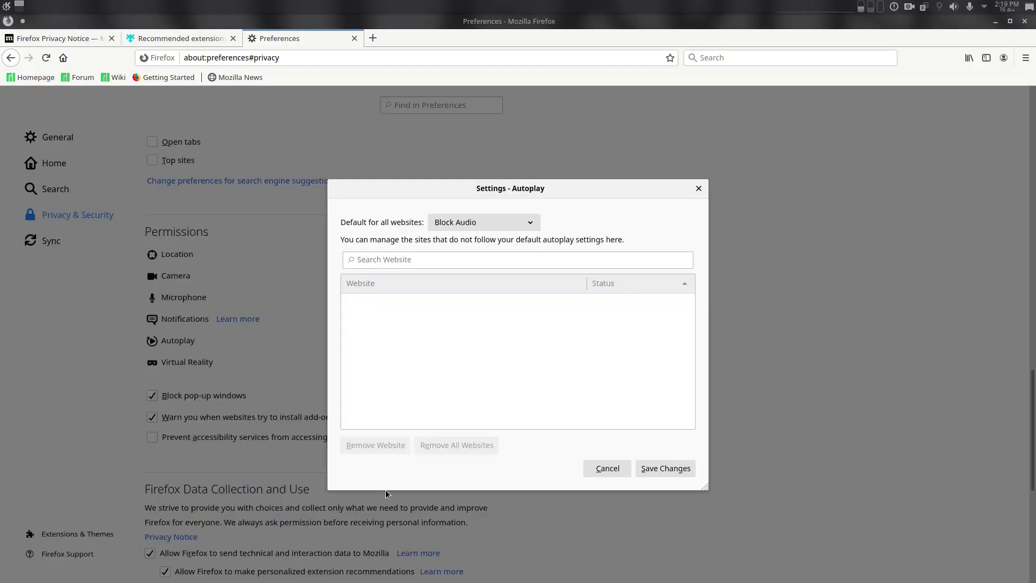
left_click(603, 475)
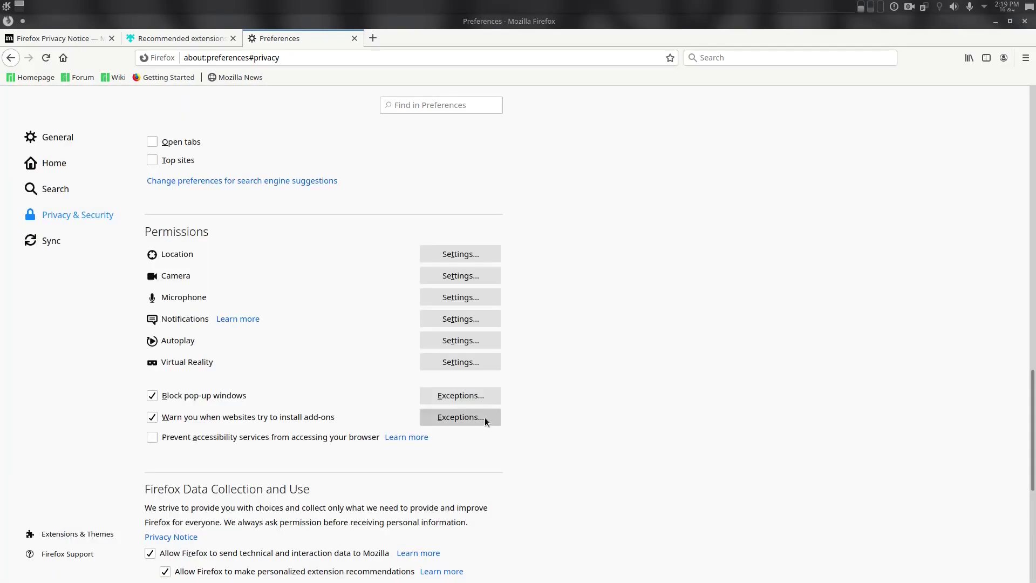
left_click(477, 368)
left_click(380, 456)
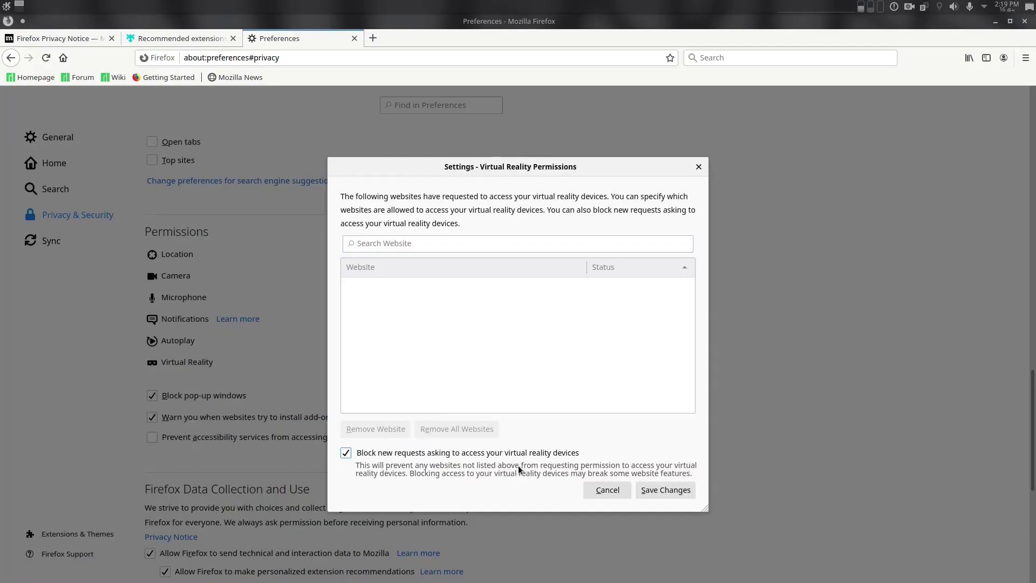
left_click(652, 491)
- Under Firefox Data Collection and Use, disallow studies, personalized extension recommendations, and sending technical and interaction data to Mozilla
scroll(213, 387, "down", 3)
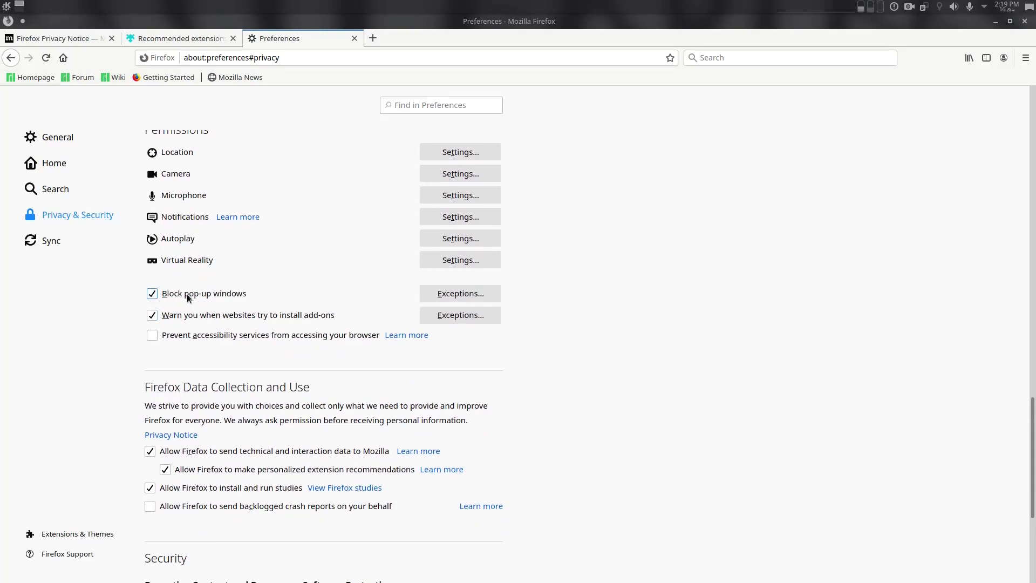
scroll(194, 319, "down", 3)
scroll(153, 249, "up", 2)
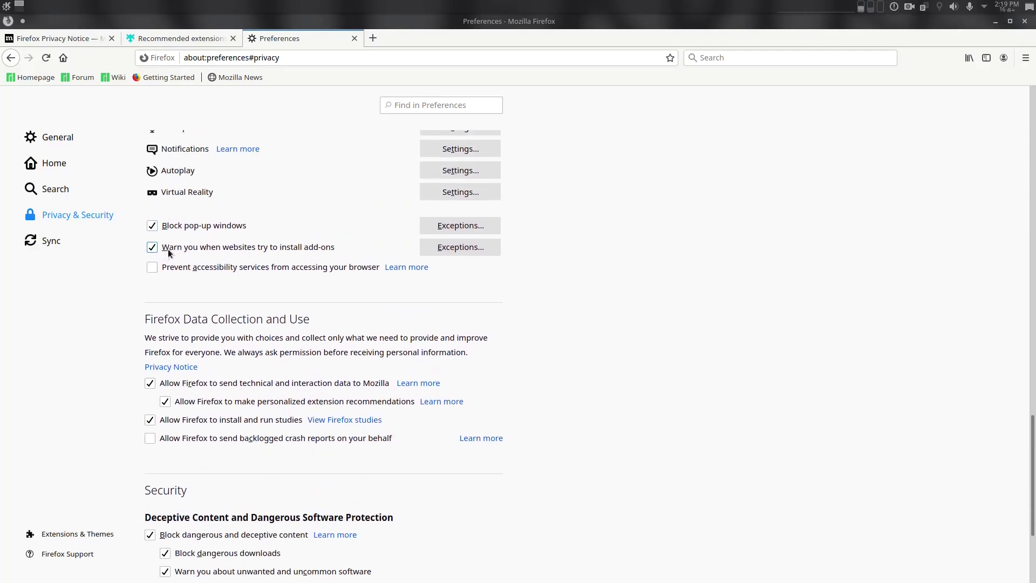
scroll(261, 242, "down", 2)
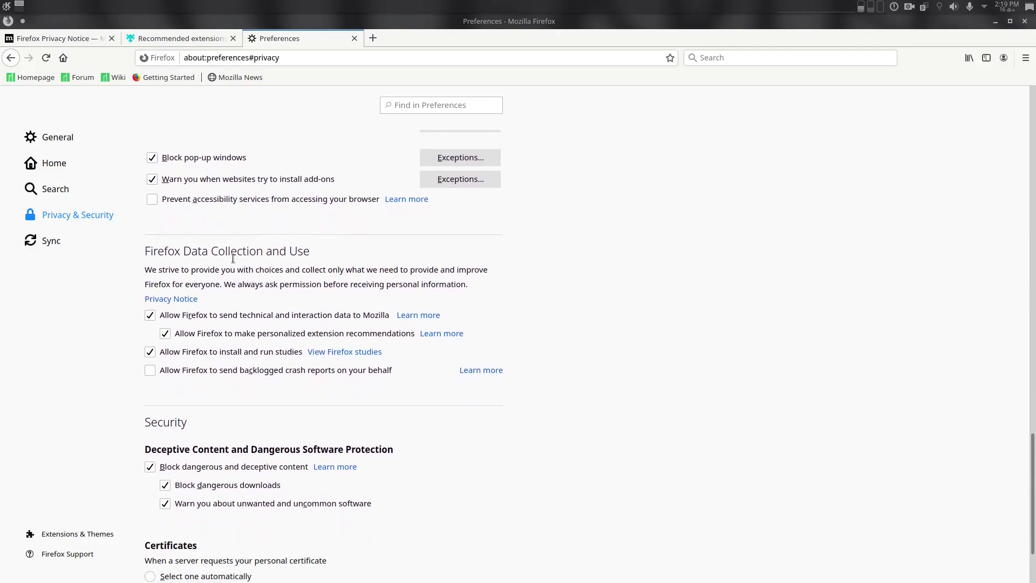
left_click_drag(152, 254, 370, 252)
left_click(360, 280)
left_click(194, 353)
left_click(197, 332)
left_click(203, 316)
- Review the Deceptive Content and Dangerous Software Protection section and its linked help article on phishing and malware protection, and close the article
scroll(248, 348, "down", 4)
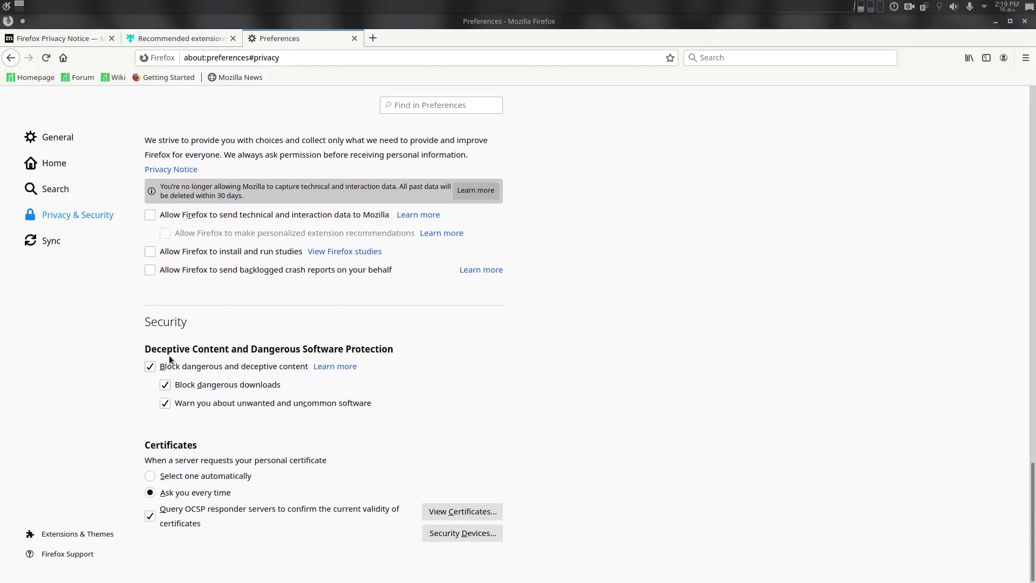
left_click_drag(271, 340, 309, 348)
left_click_drag(379, 351, 289, 352)
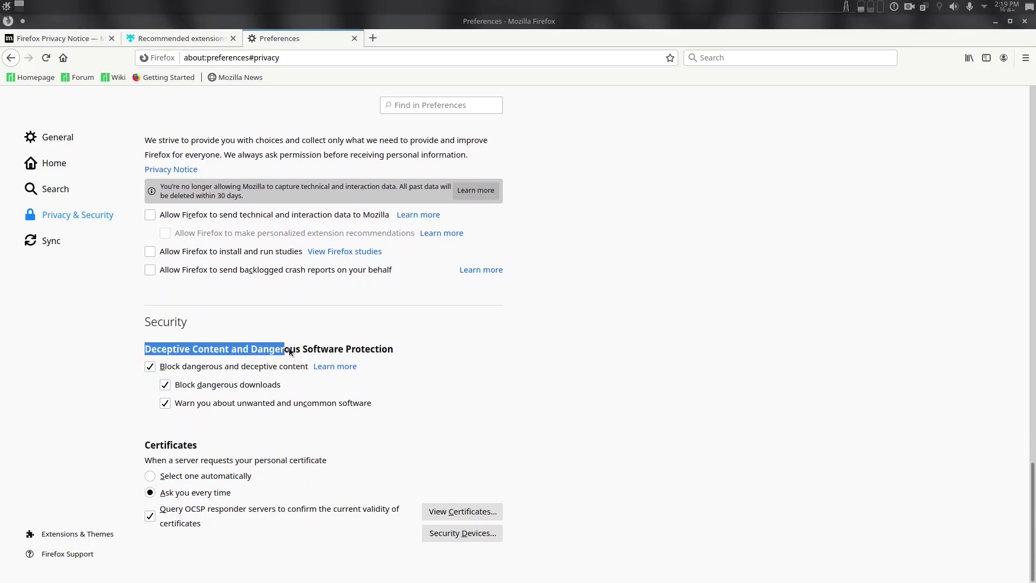
left_click_drag(390, 351, 393, 350)
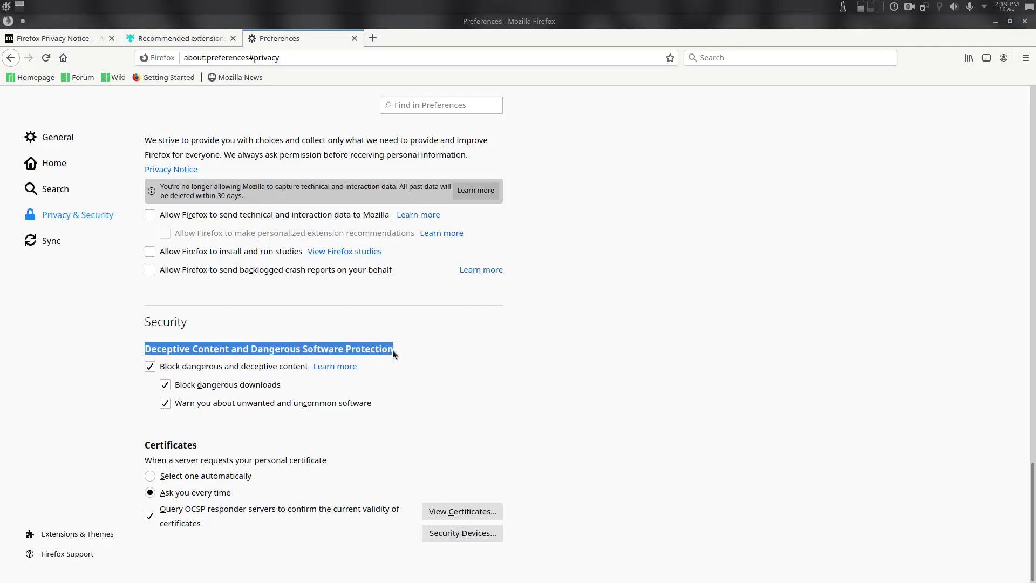
left_click(393, 349)
left_click(333, 368)
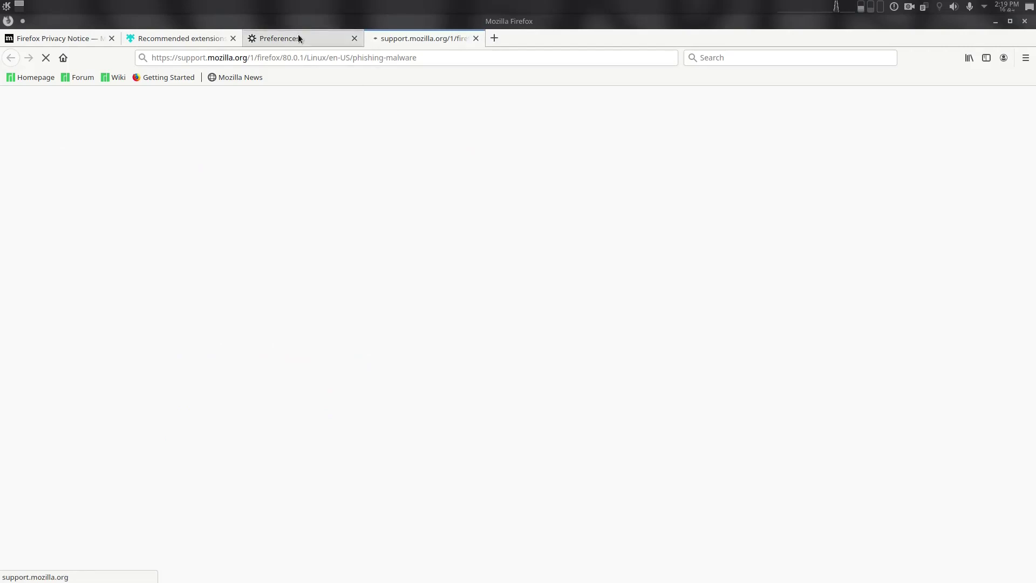
scroll(248, 257, "down", 6)
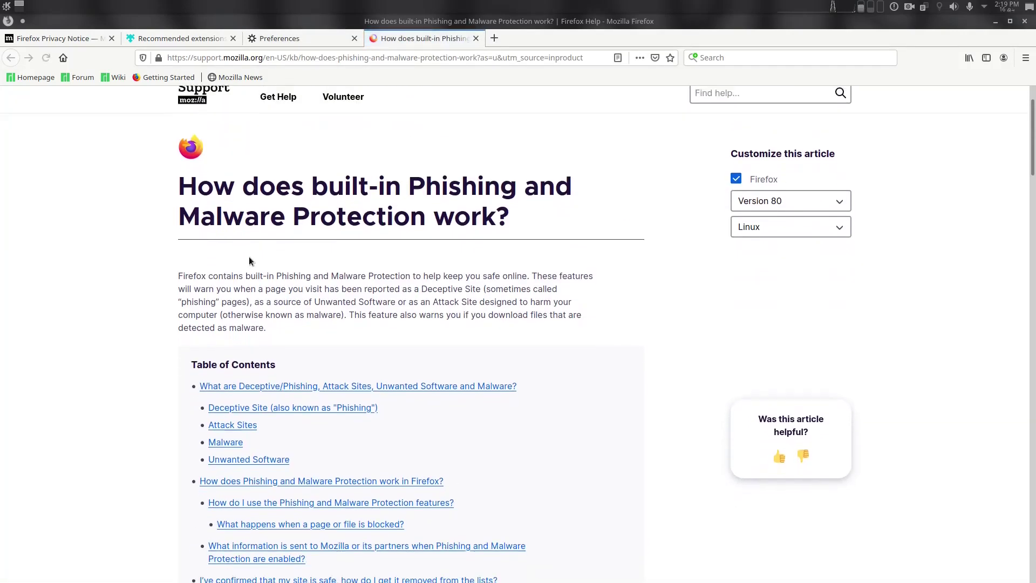
scroll(82, 247, "down", 2)
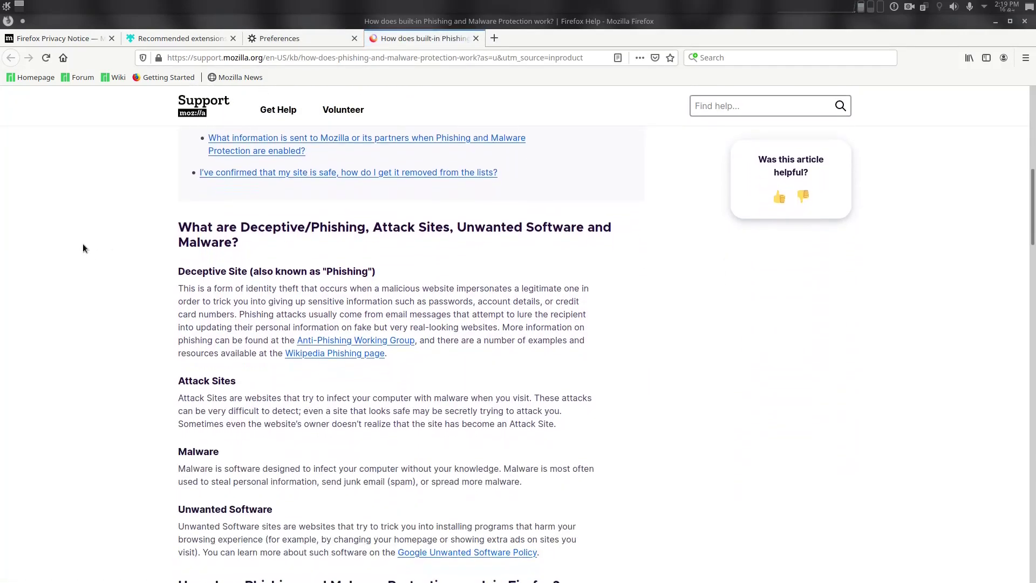
left_click(475, 39)
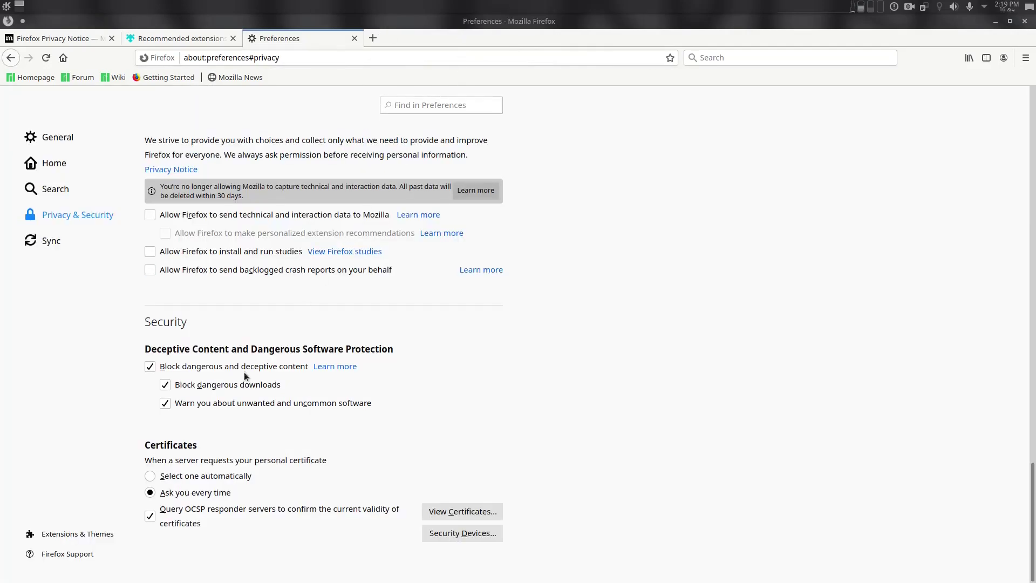
- Turn off Block dangerous downloads and Block dangerous and deceptive content in the Security section
left_click(210, 387)
left_click(200, 367)
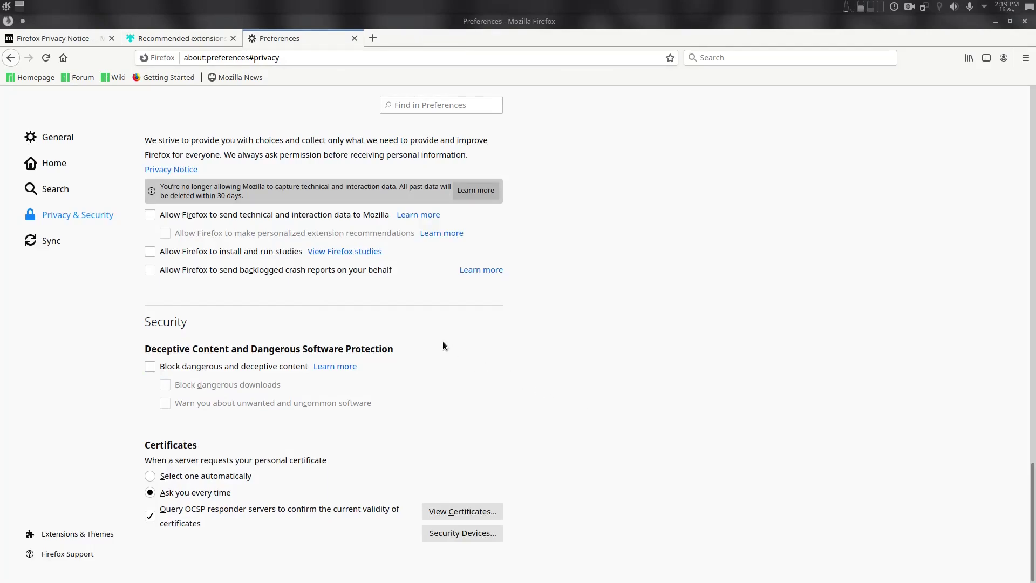
scroll(542, 385, "up", 15)
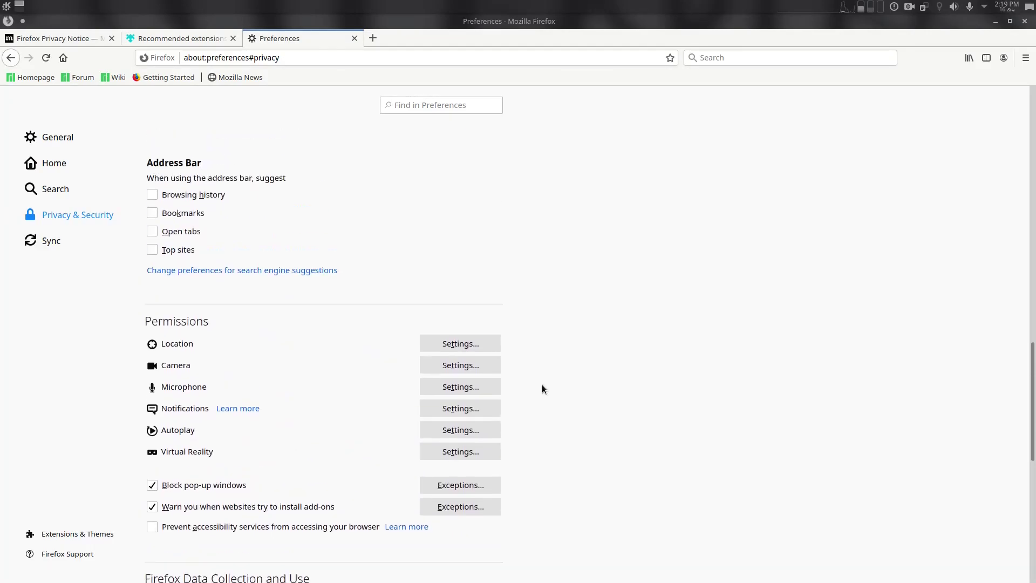
- Add the uBlock Origin extension from the recommended extensions list and allow it to run in private windows
left_click(198, 40)
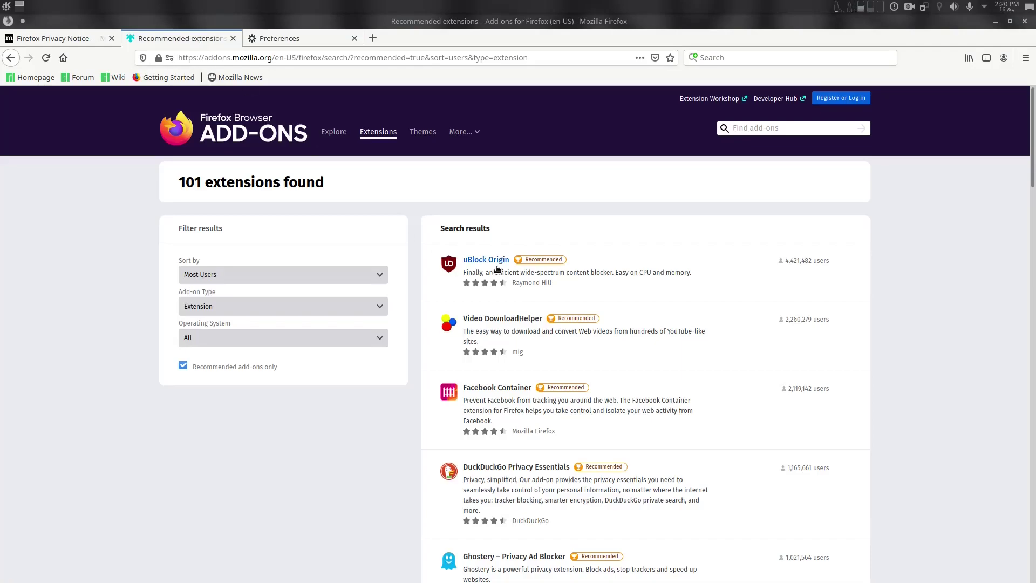
middle_click(469, 261)
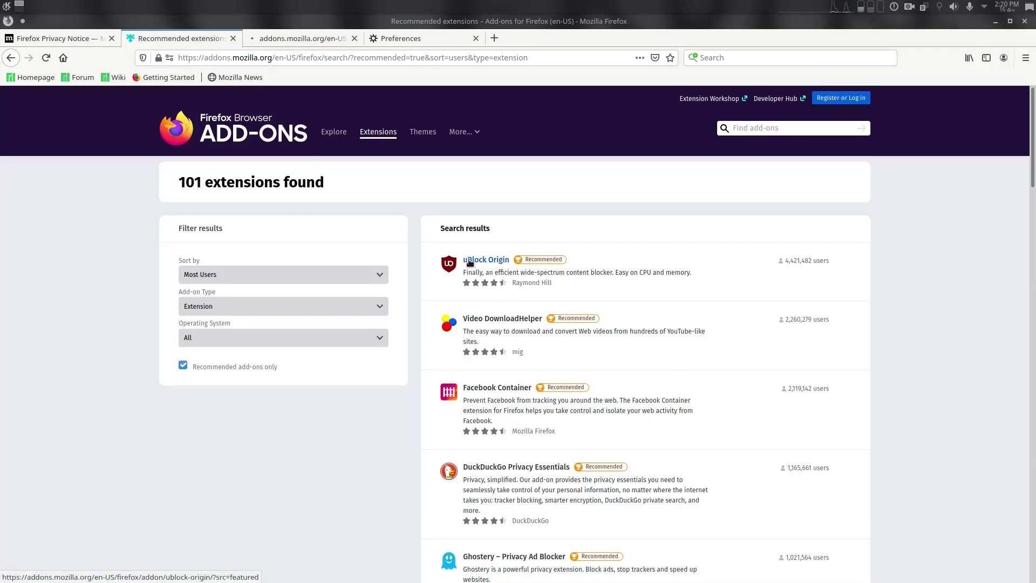
left_click(313, 37)
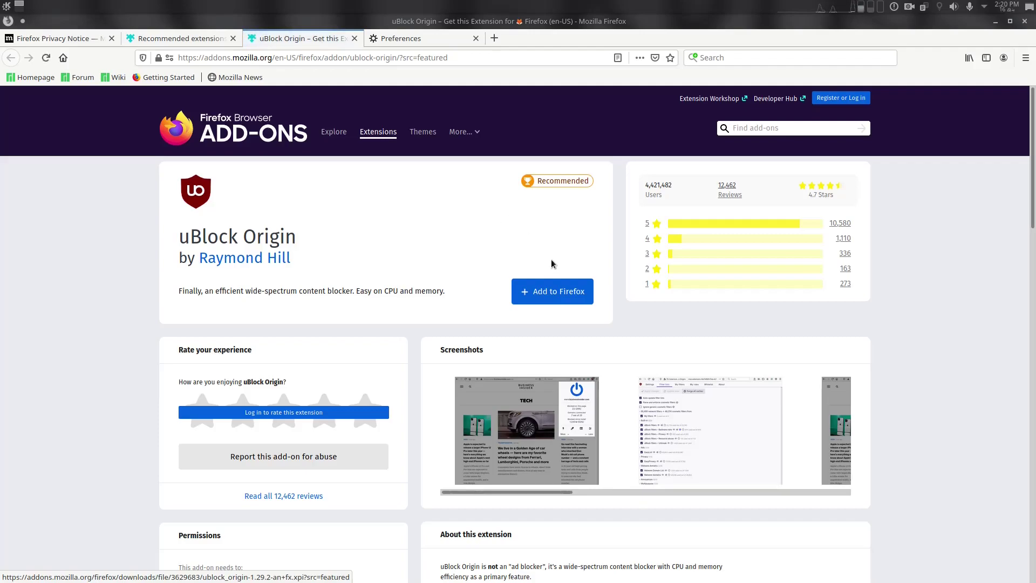
left_click(545, 290)
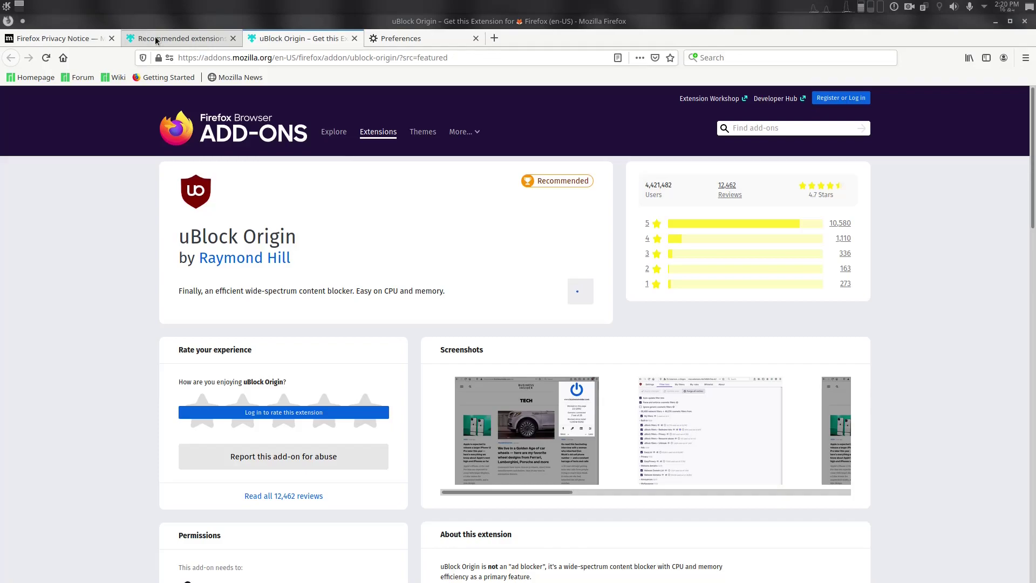
key("Return")
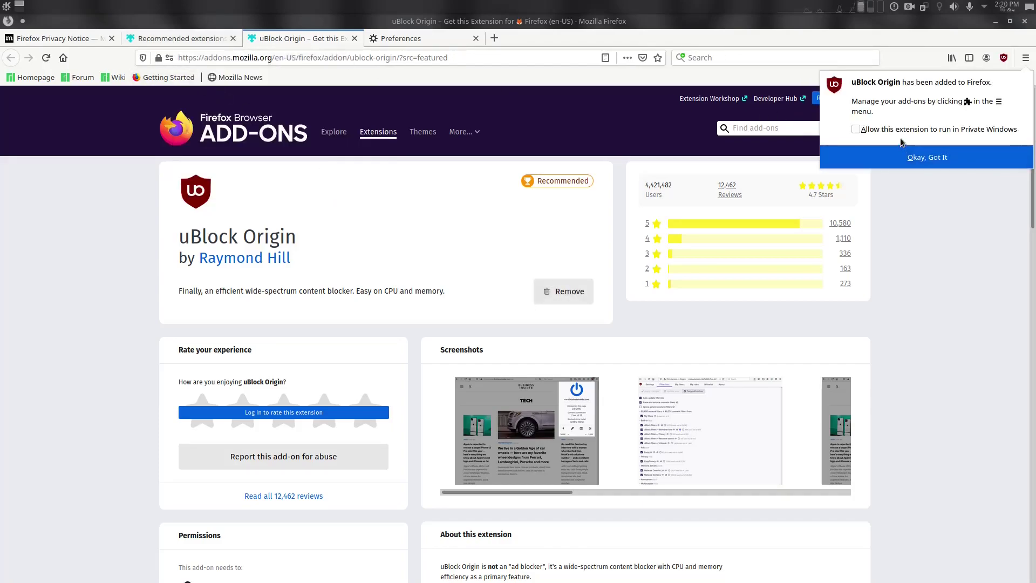
left_click(901, 132)
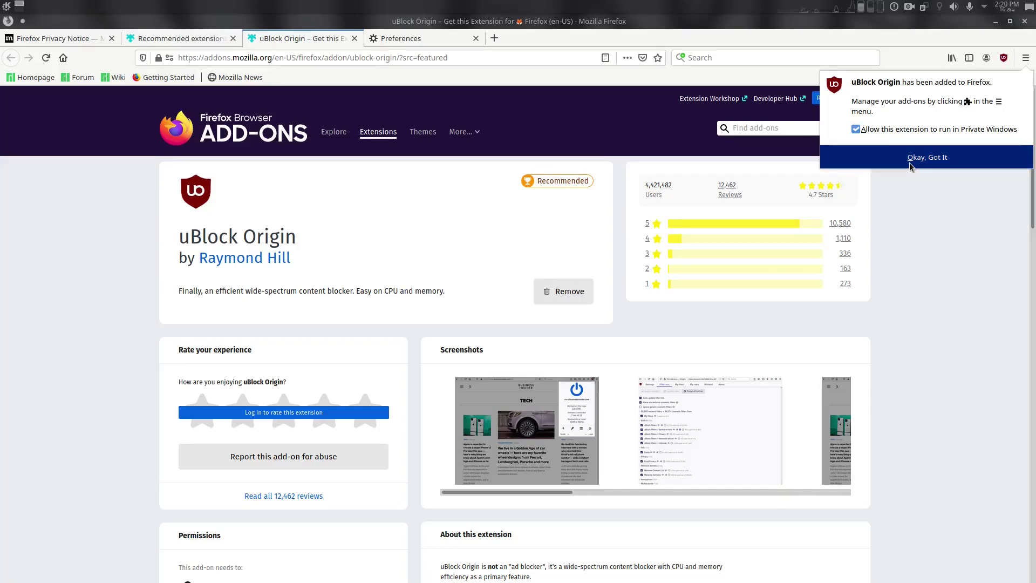
left_click(911, 166)
- Add the Facebook Container extension from the recommended extensions list and acknowledge its installation
left_click(178, 39)
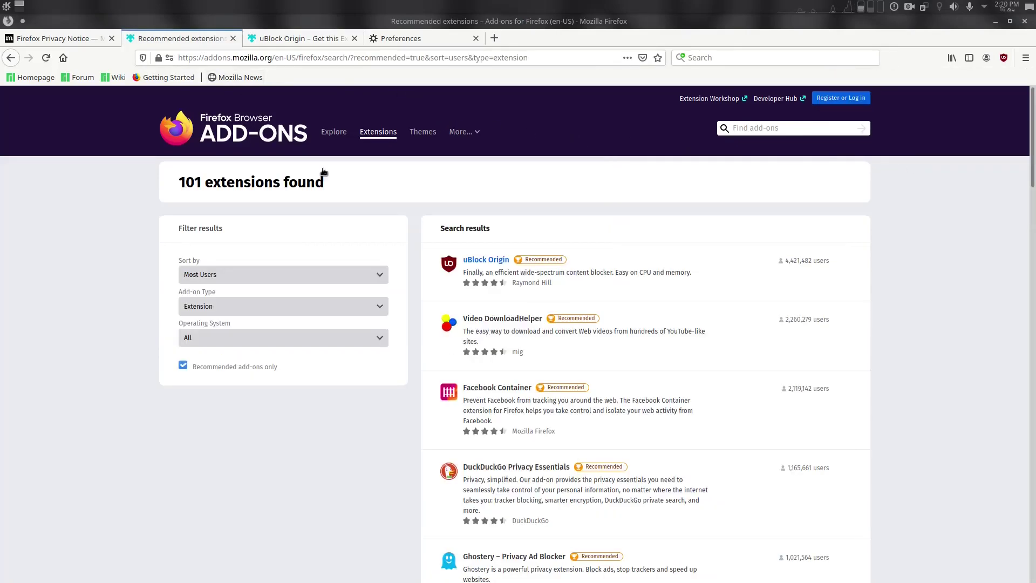
scroll(397, 216, "down", 2)
scroll(398, 220, "down", 2)
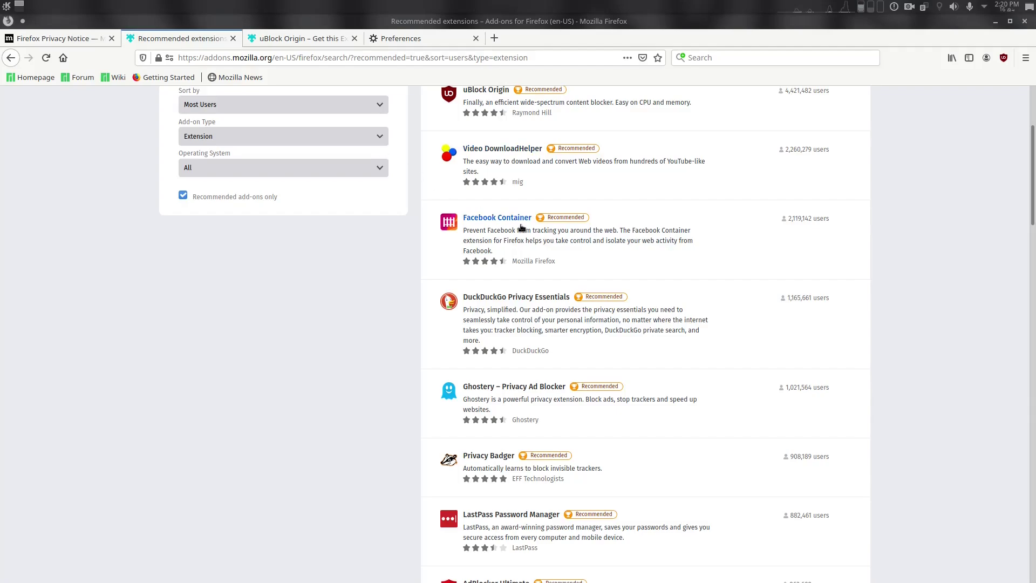
middle_click(520, 223)
left_click(322, 44)
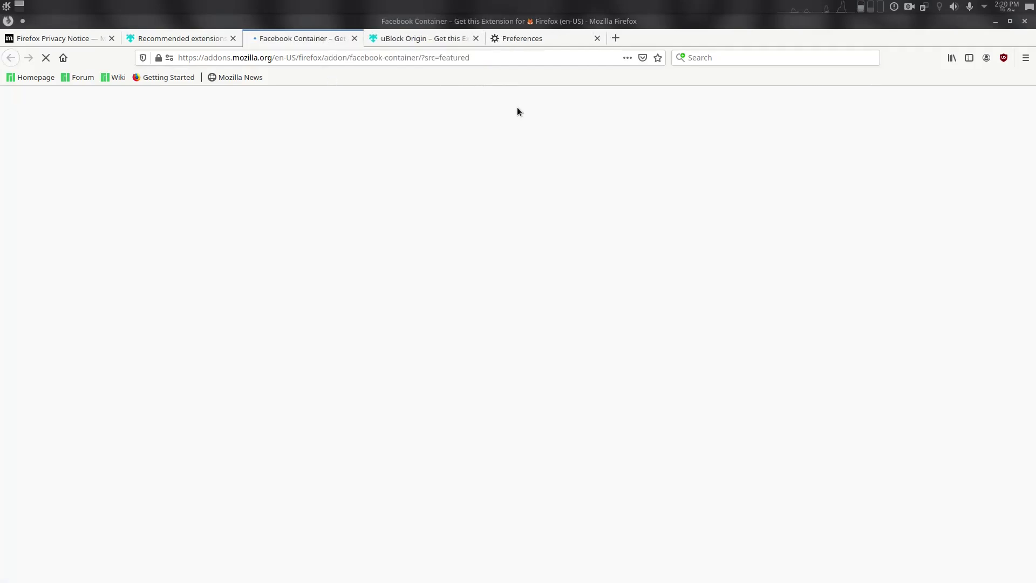
left_click(543, 297)
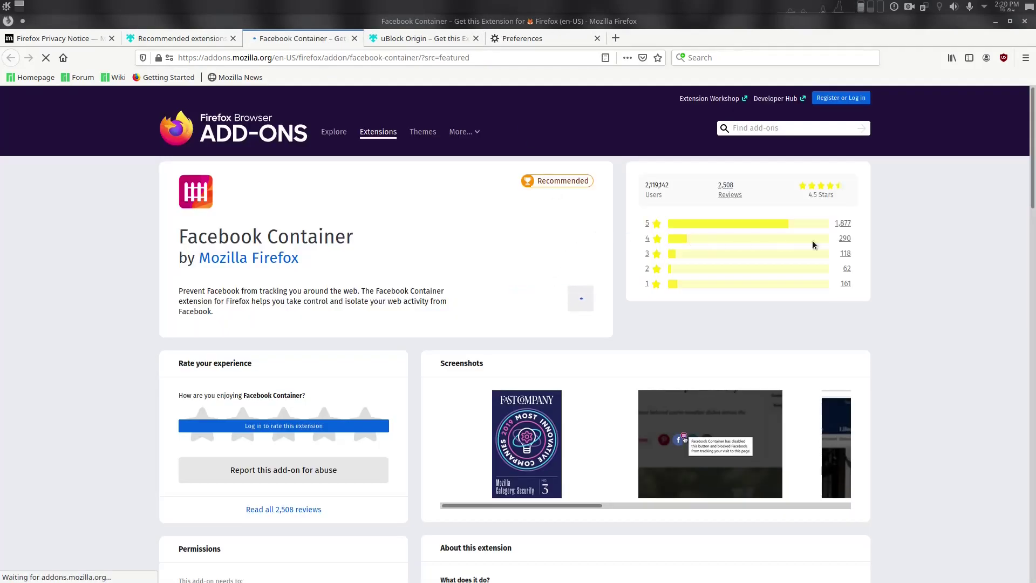
left_click(332, 195)
left_click(896, 140)
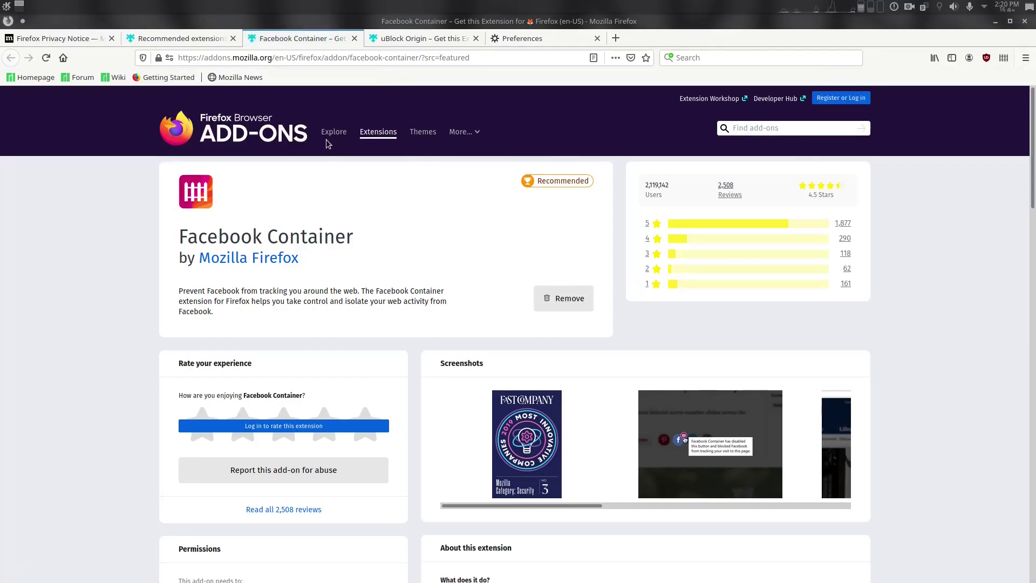
- Add the HTTPS Everywhere extension from the recommended extensions list and allow it to run in private windows
left_click(165, 40)
scroll(336, 208, "down", 3)
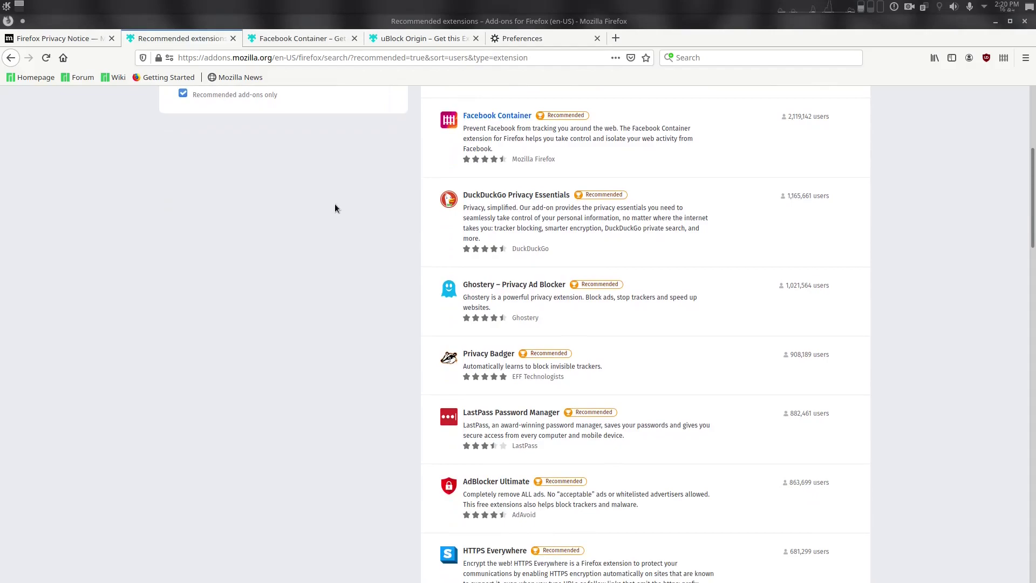
scroll(384, 208, "up", 2)
scroll(363, 257, "down", 2)
scroll(403, 276, "down", 2)
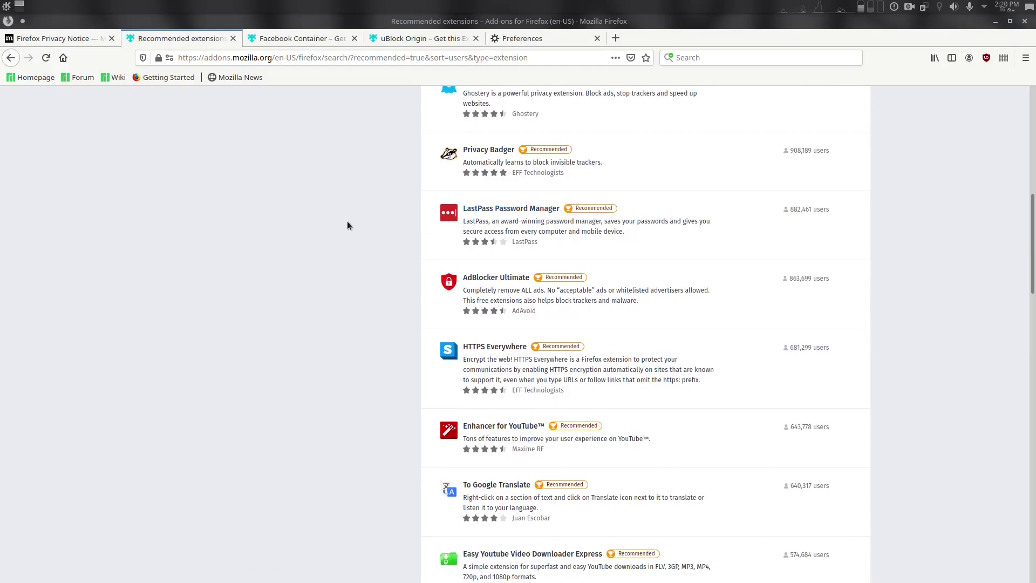
scroll(519, 214, "down", 2)
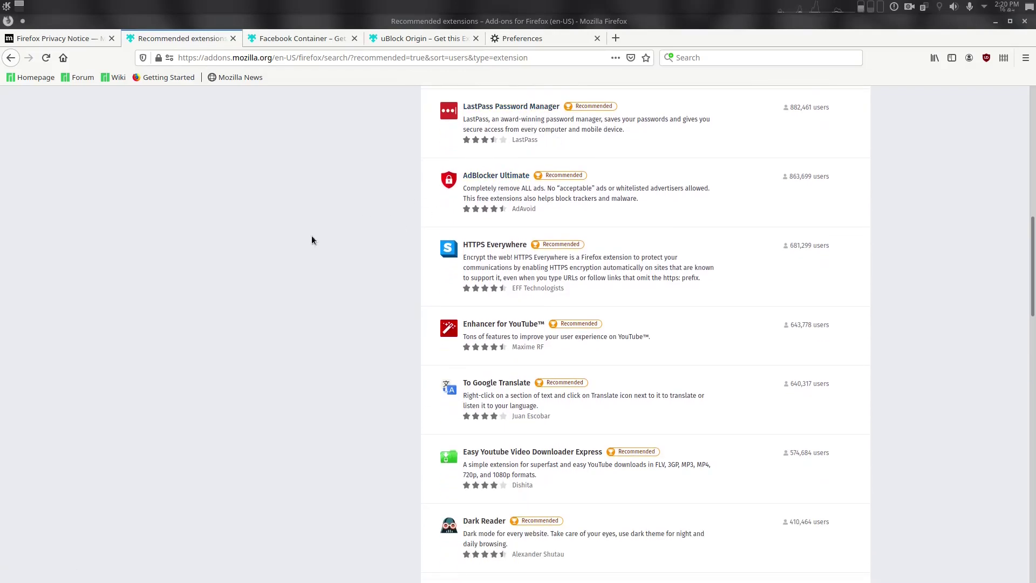
middle_click(488, 246)
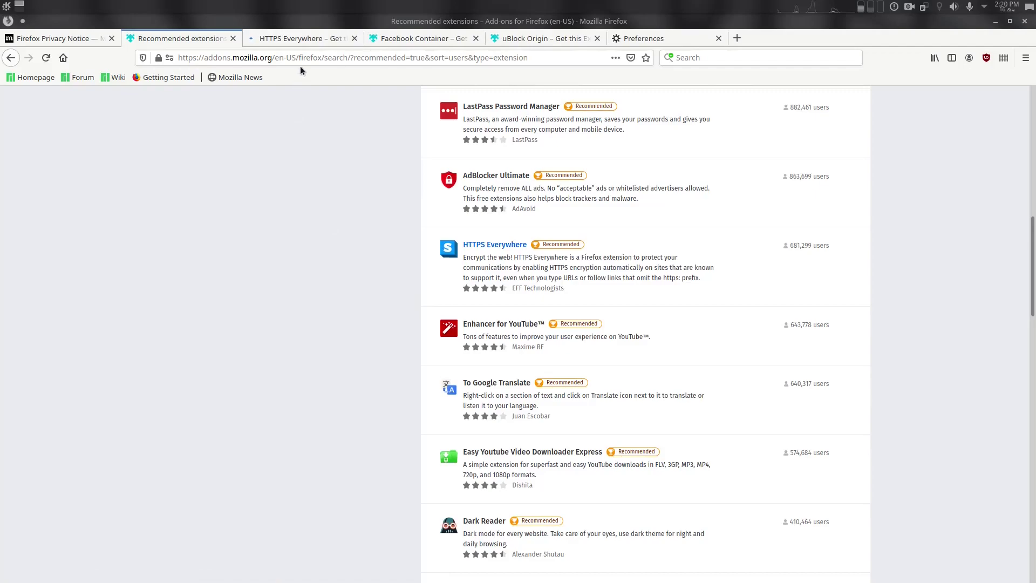
left_click(303, 38)
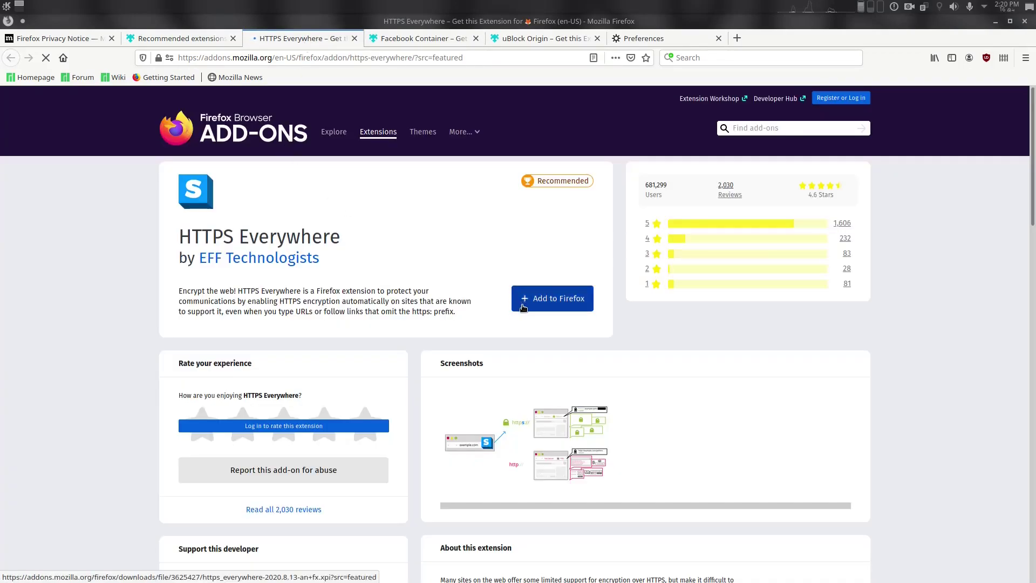
left_click(537, 297)
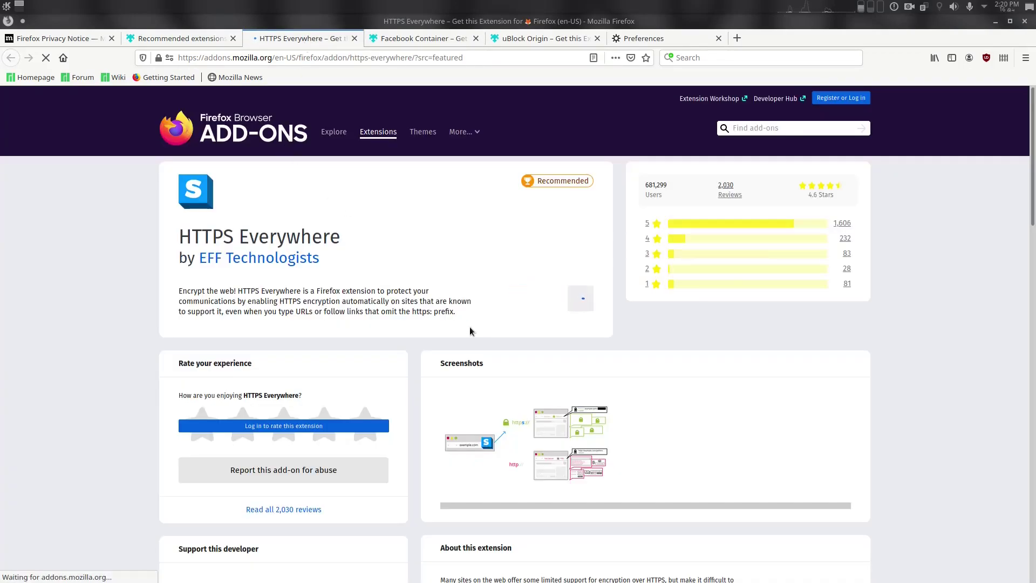
left_click(331, 173)
left_click(874, 131)
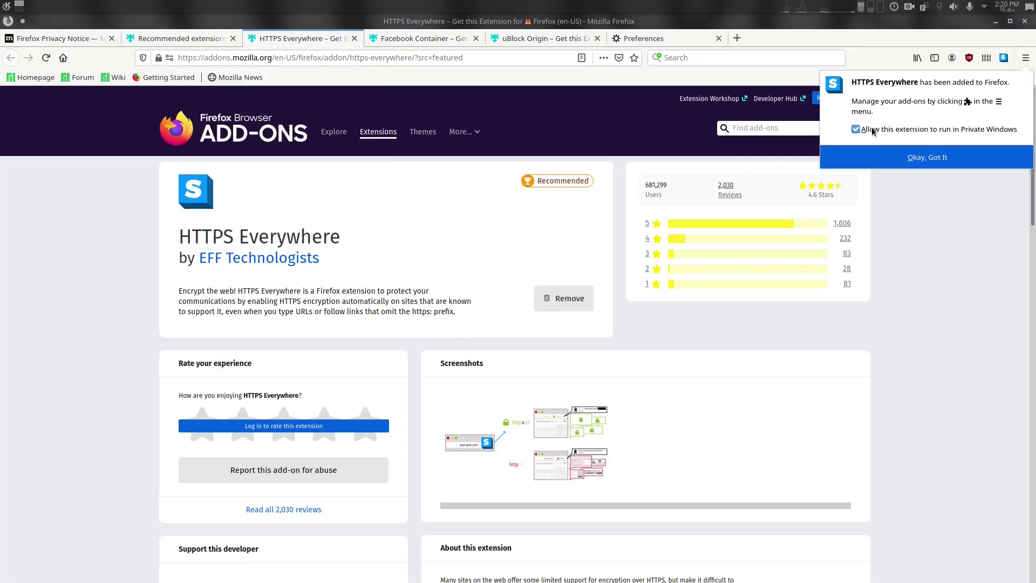
left_click(952, 168)
left_click_drag(185, 241, 238, 239)
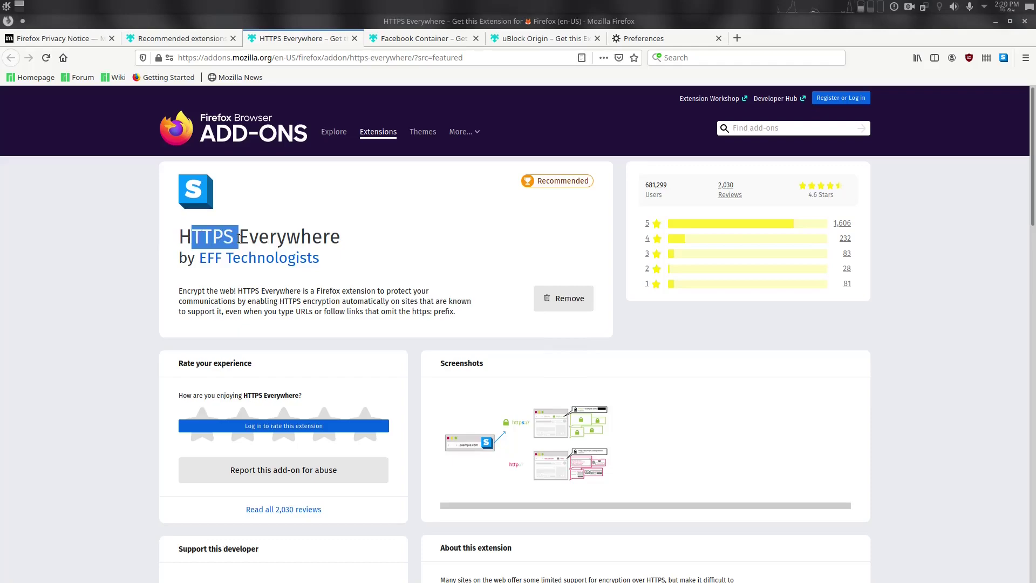
left_click(334, 312)
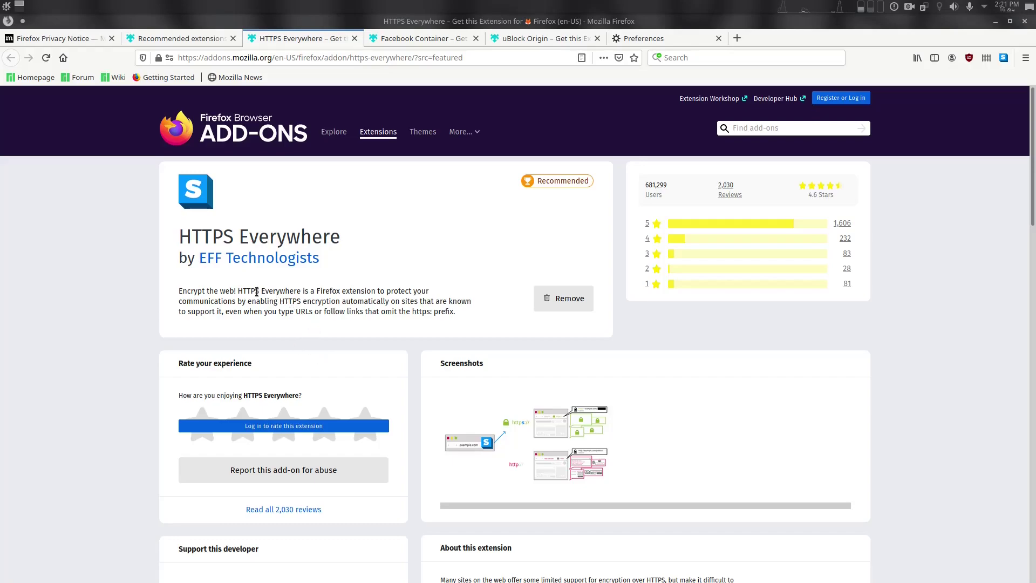
triple_click(255, 292)
- Add the NoScript Security Suite extension from the recommended extensions list and allow it to run in private windows
left_click(178, 40)
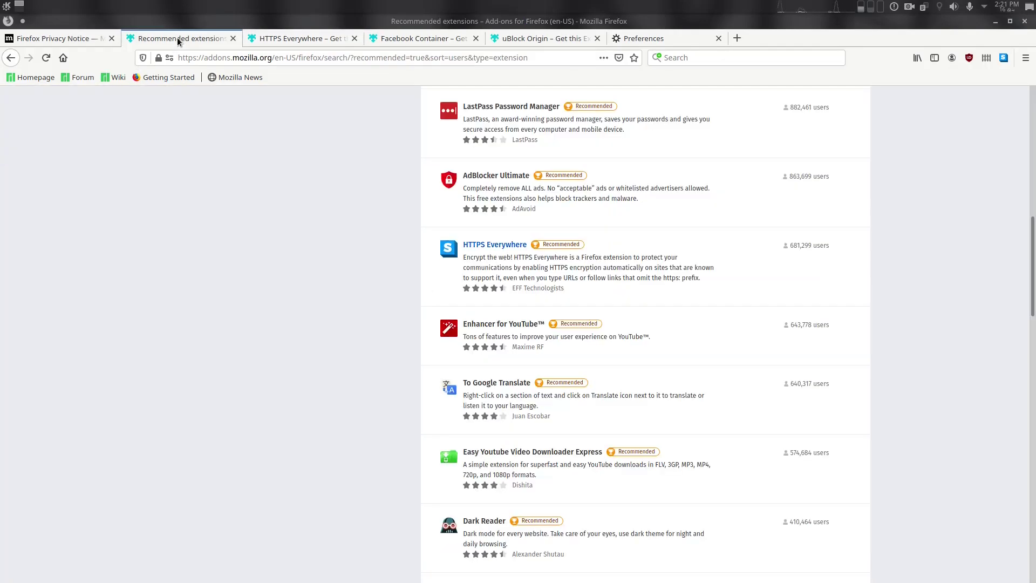
scroll(336, 286, "down", 5)
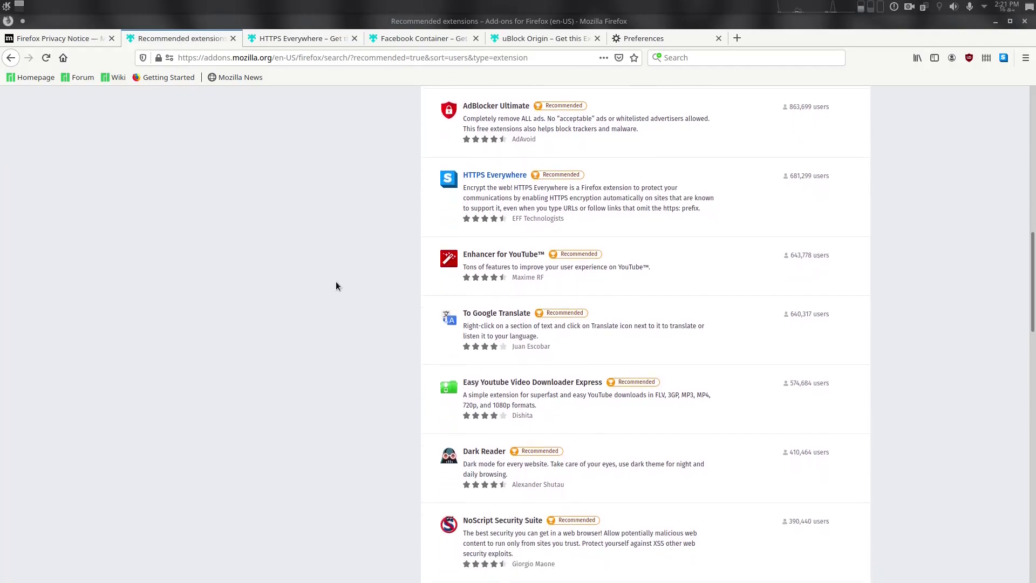
scroll(530, 416, "down", 3)
middle_click(520, 391)
left_click(423, 38)
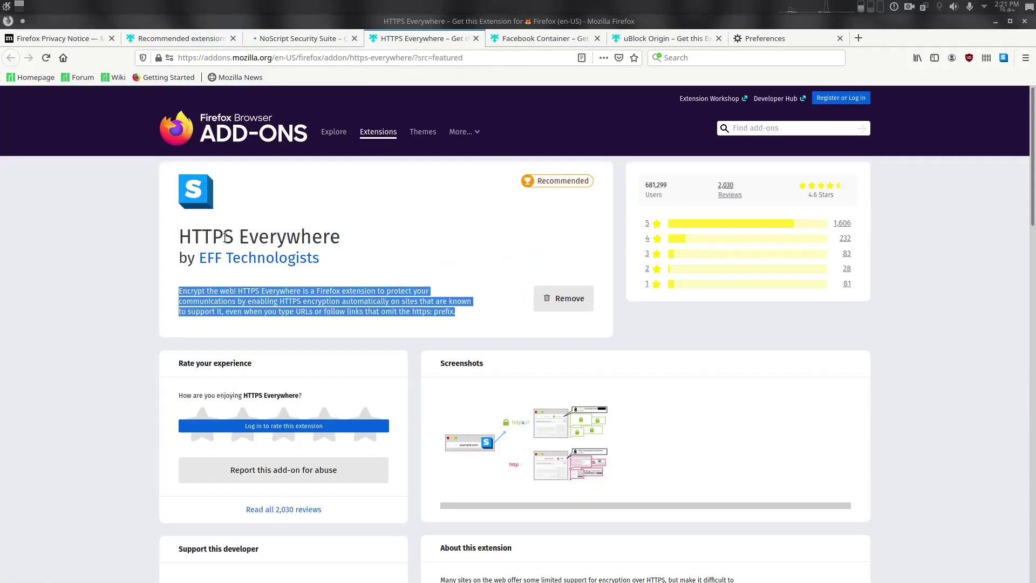
triple_click(226, 236)
triple_click(225, 235)
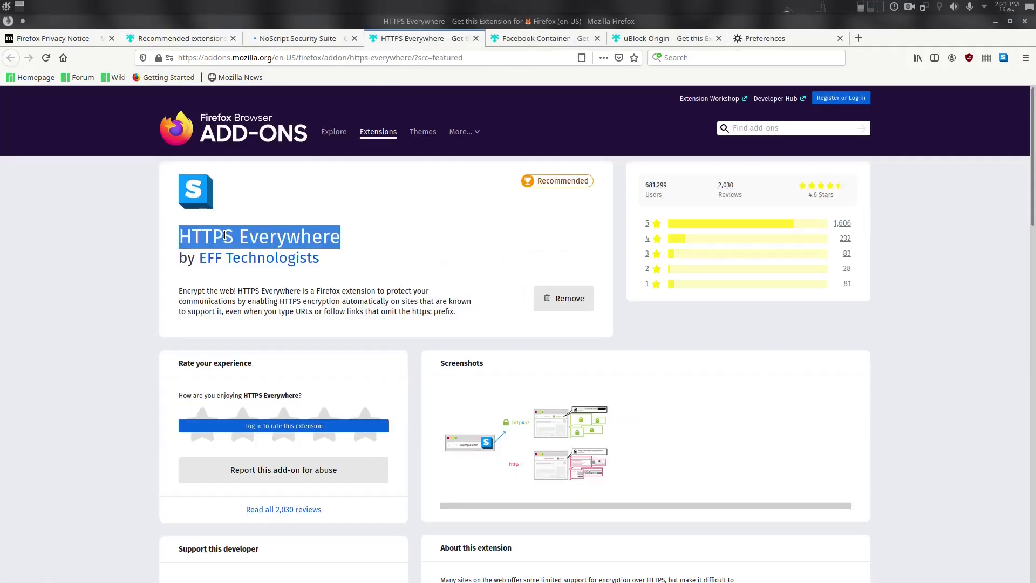
left_click(225, 235)
key("ctrl+shift+Tab")
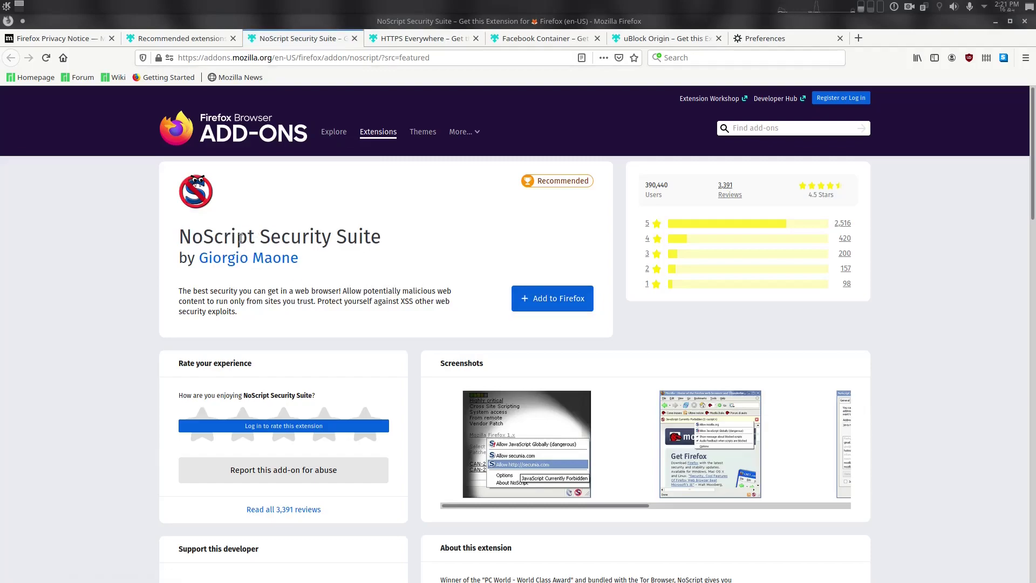
left_click(545, 298)
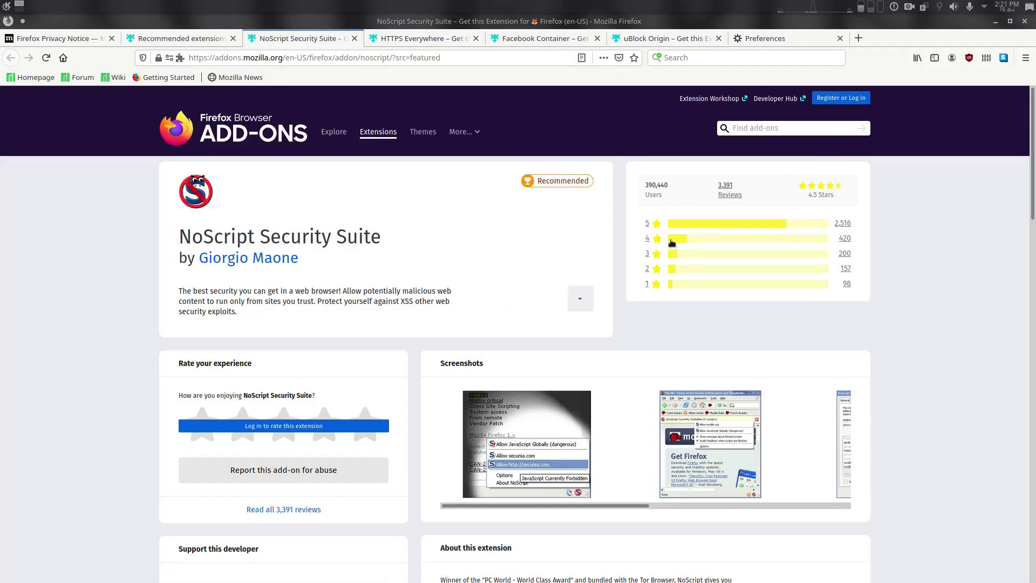
left_click(318, 173)
left_click(879, 131)
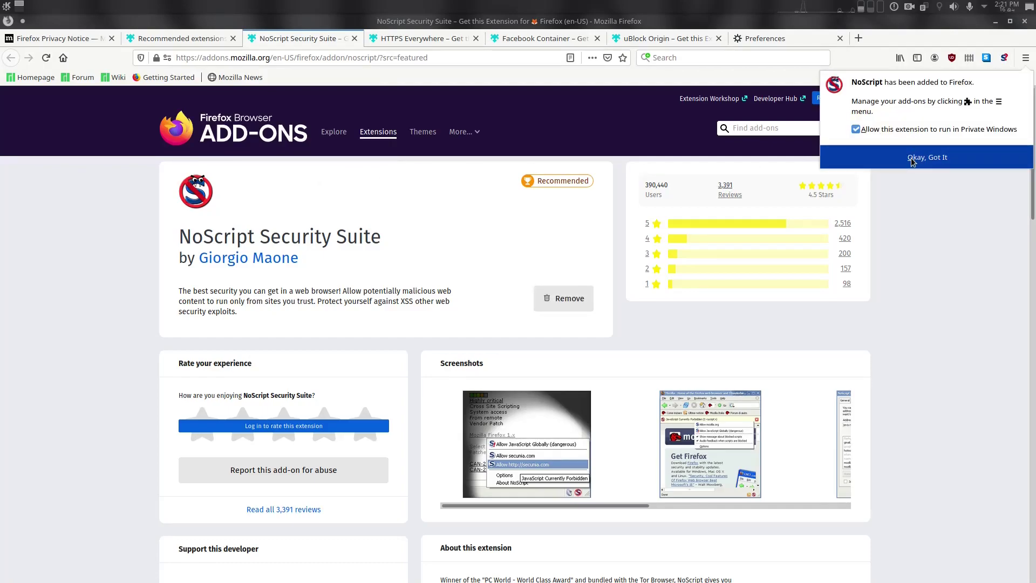
left_click(911, 158)
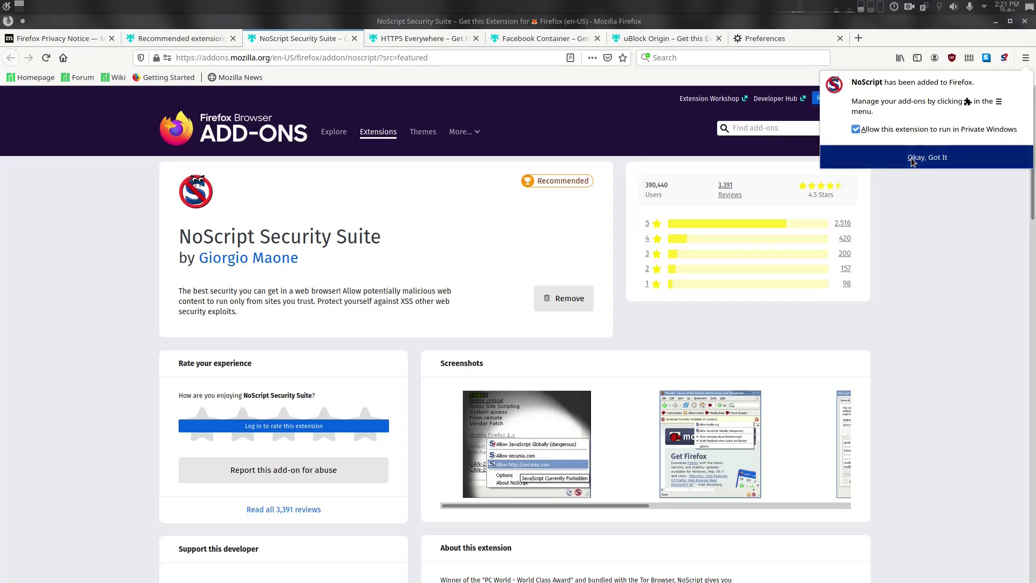
- Check NoScript's permission controls for the current add-on page and close them
left_click(1004, 58)
left_click(1004, 59)
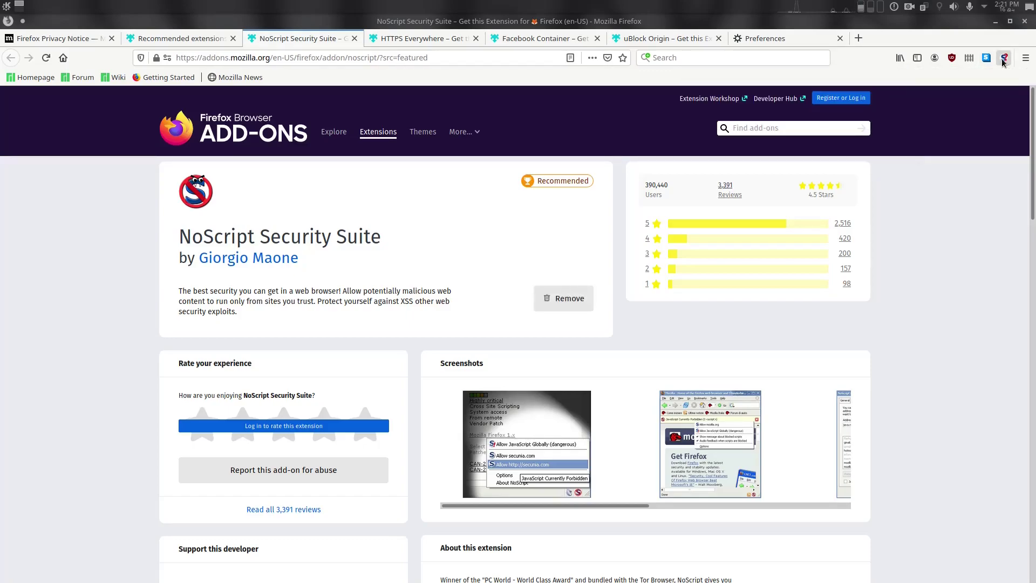
left_click(1003, 60)
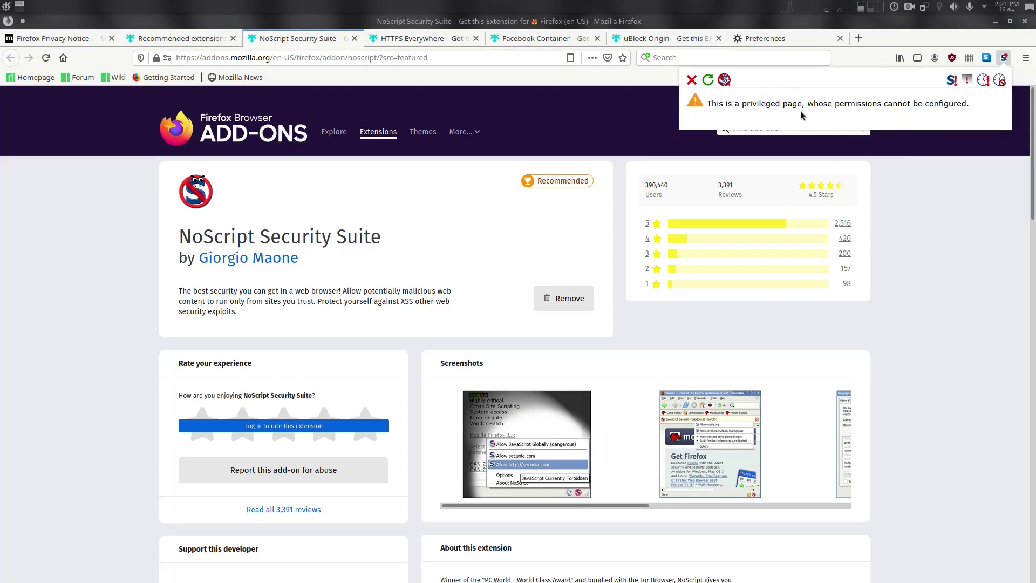
left_click(965, 160)
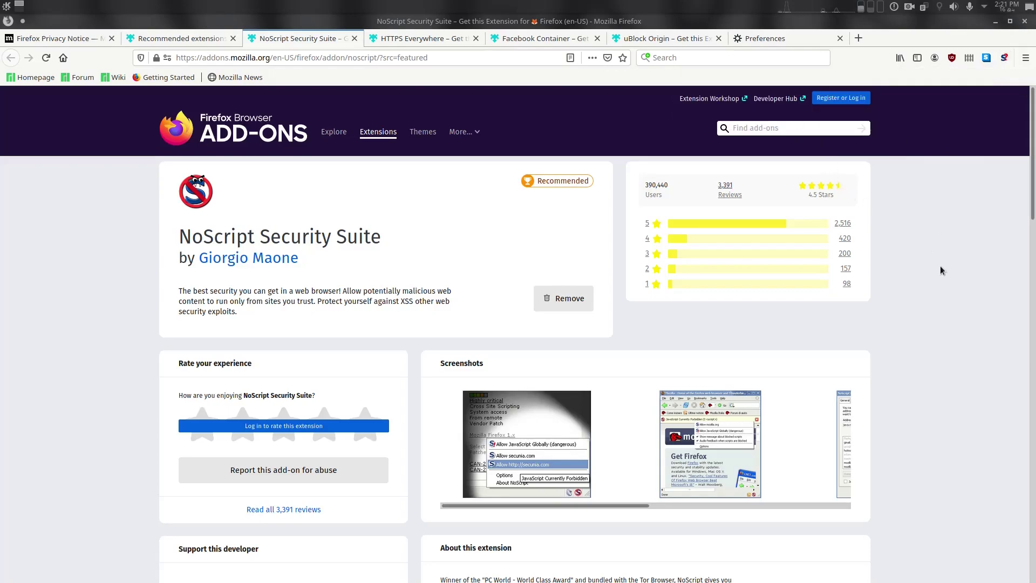
- Add the Flagfox extension from the recommended extensions list and acknowledge its installation
left_click(167, 39)
scroll(381, 231, "down", 9)
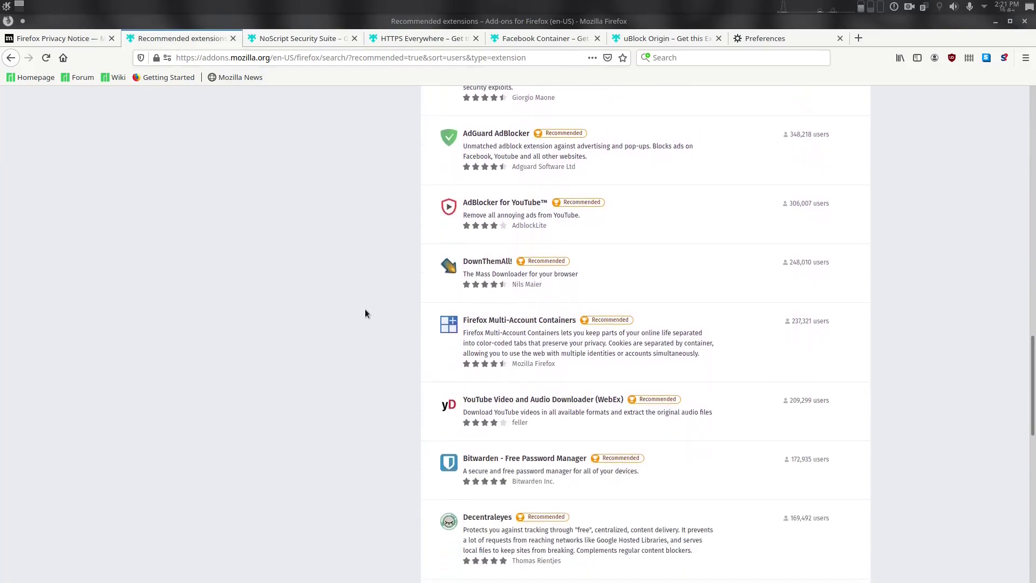
scroll(365, 311, "down", 5)
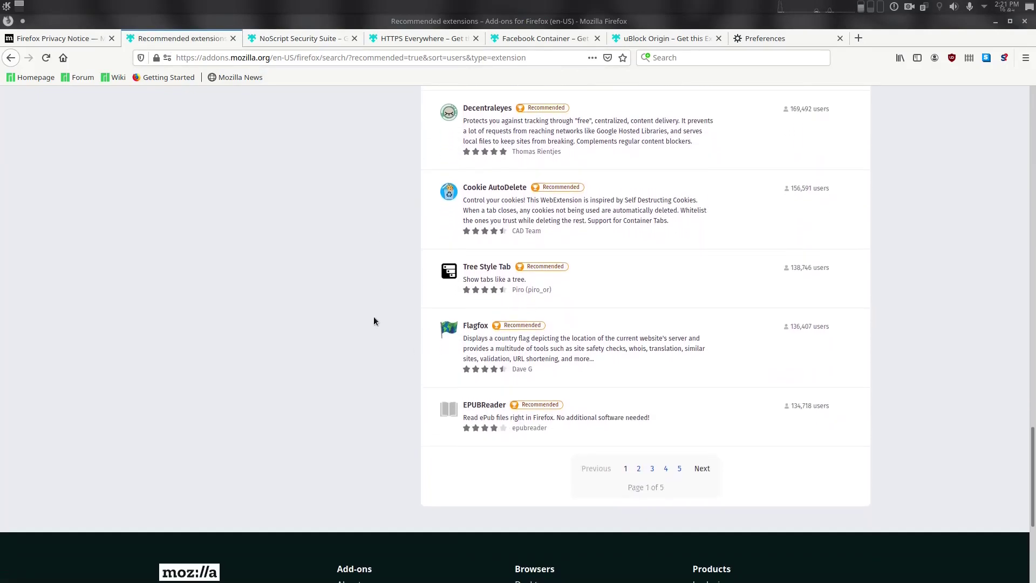
middle_click(447, 324)
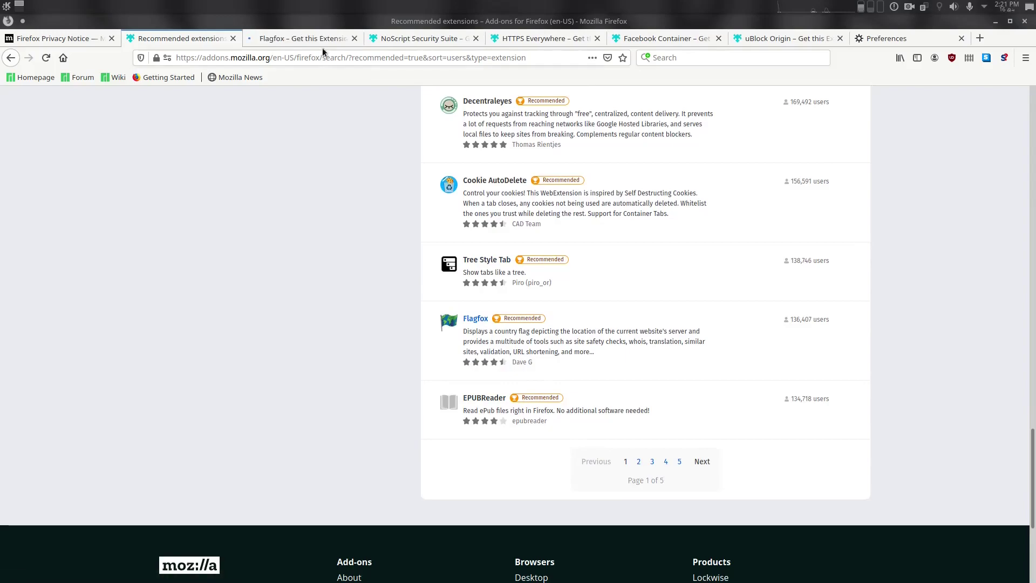
left_click(326, 39)
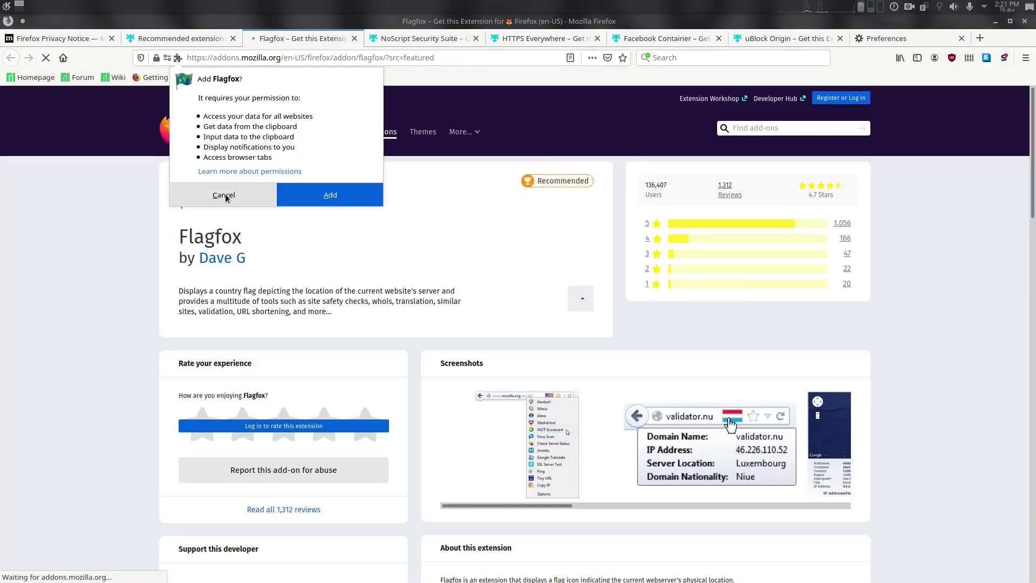
left_click(302, 195)
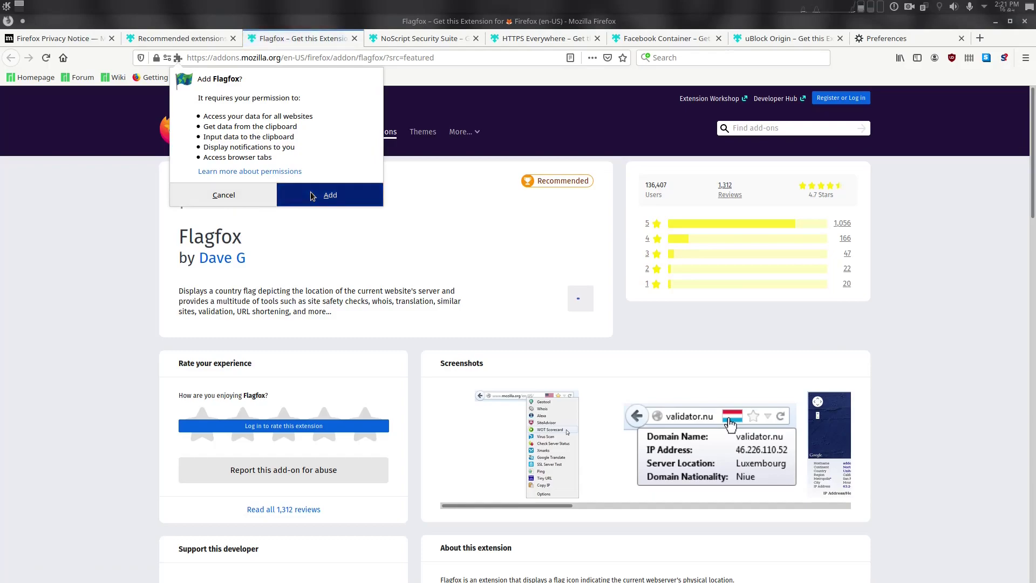
left_click(866, 156)
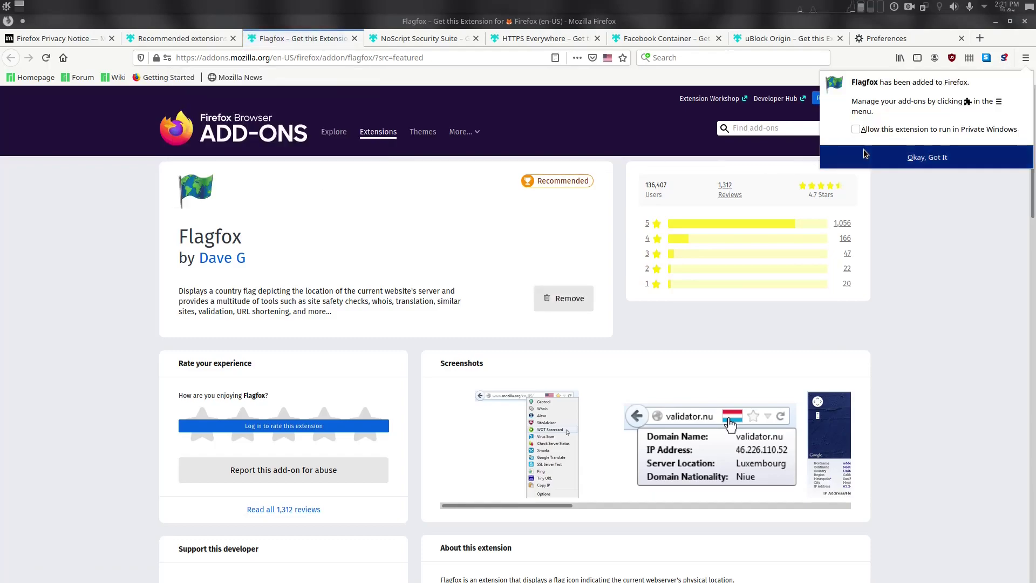
- Return to the recommended extensions list and go to its page 2
left_click(198, 42)
scroll(509, 359, "down", 3)
left_click(639, 292)
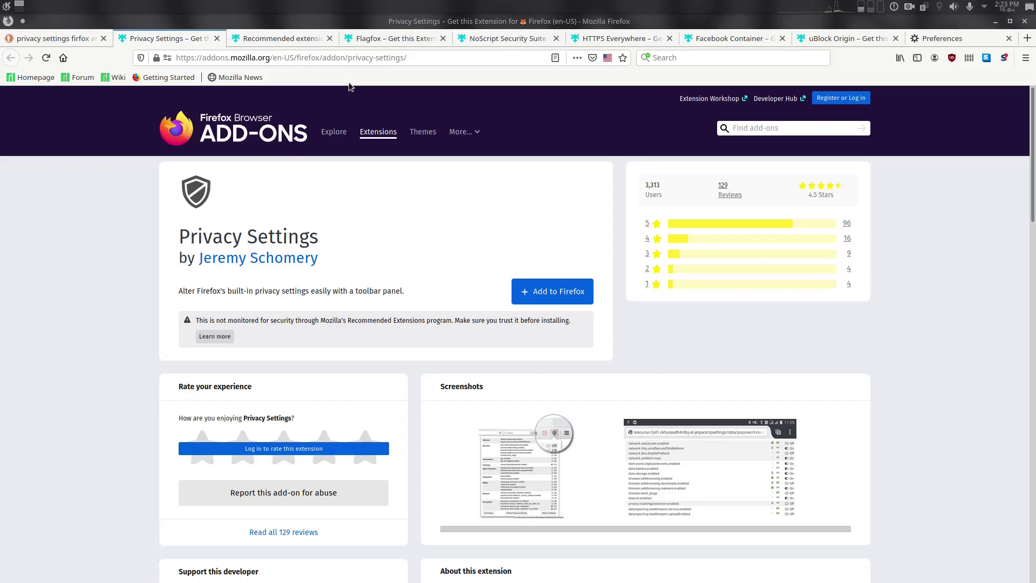
- Add the Privacy Settings extension, allow it to run in private windows, and glance over its welcome page
left_click(572, 296)
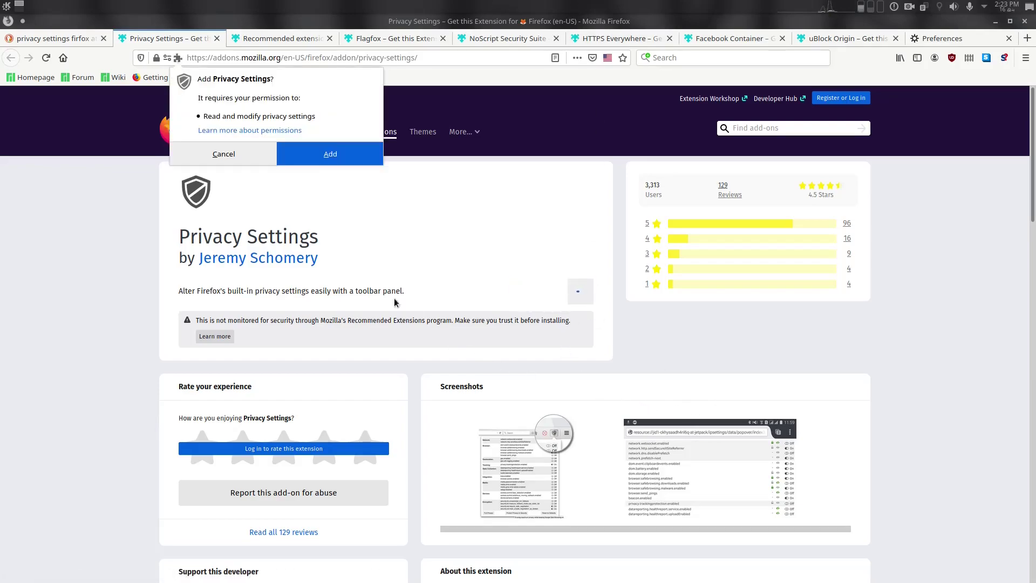
left_click(348, 157)
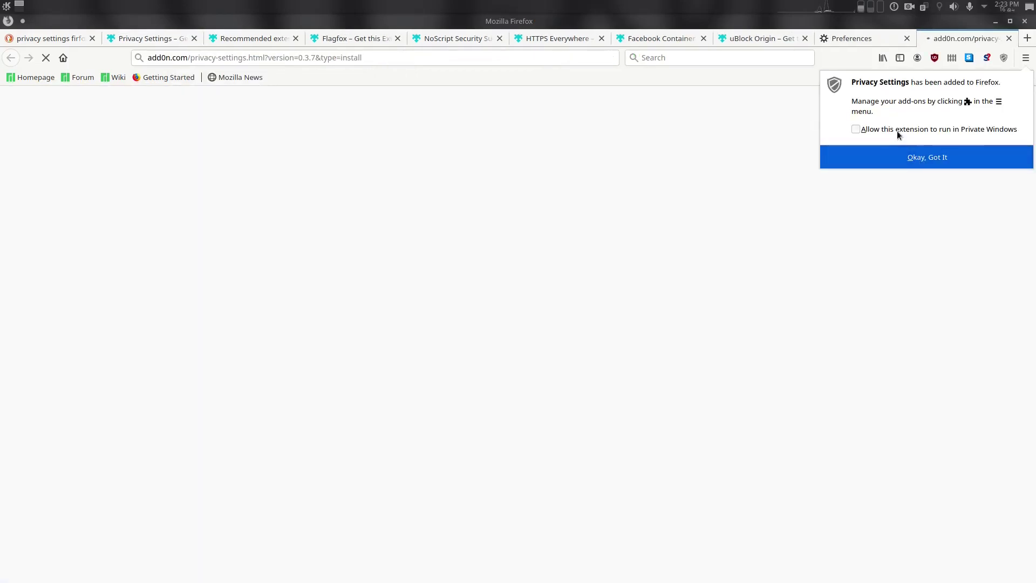
left_click(897, 129)
left_click(919, 157)
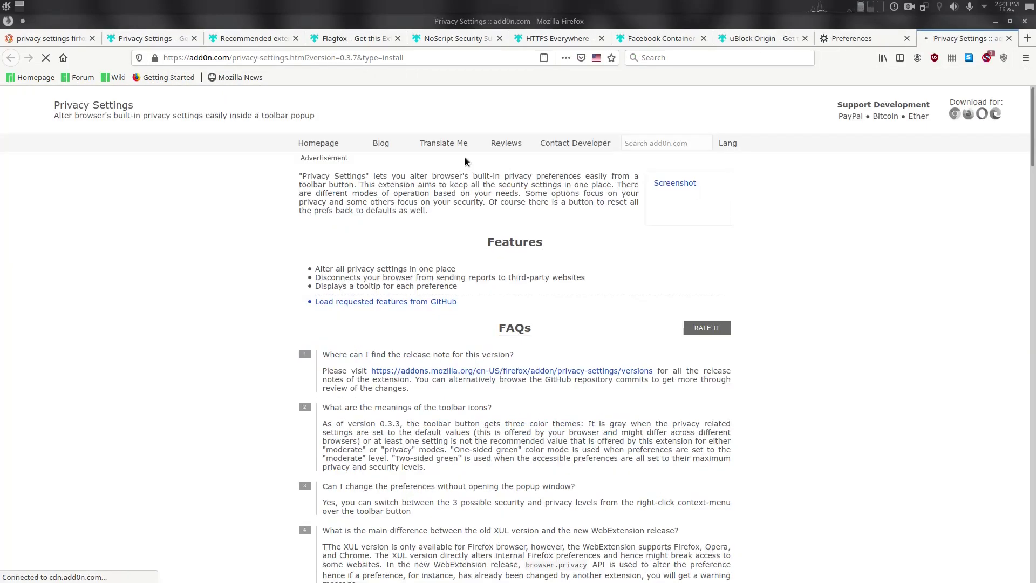
scroll(750, 215, "down", 1)
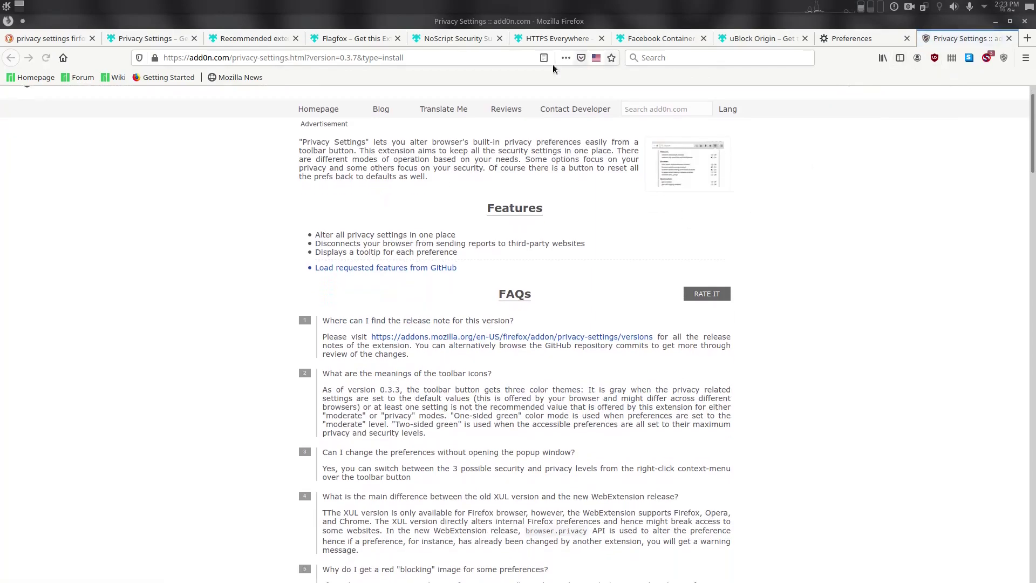
scroll(243, 94, "up", 1)
- Apply the Enhanced Privacy preset in the Privacy Settings extension and close its settings
left_click(154, 38)
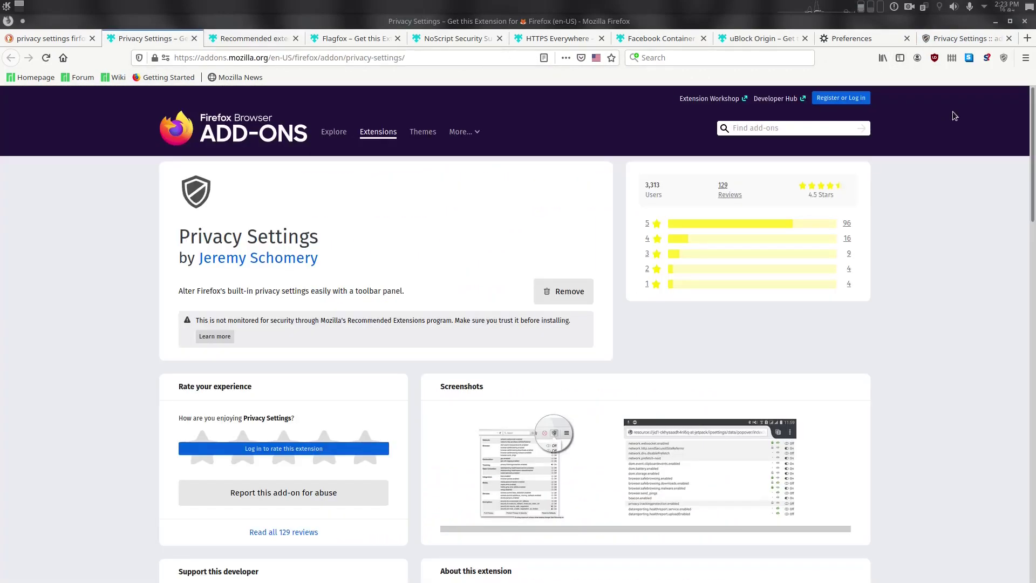
left_click(1003, 58)
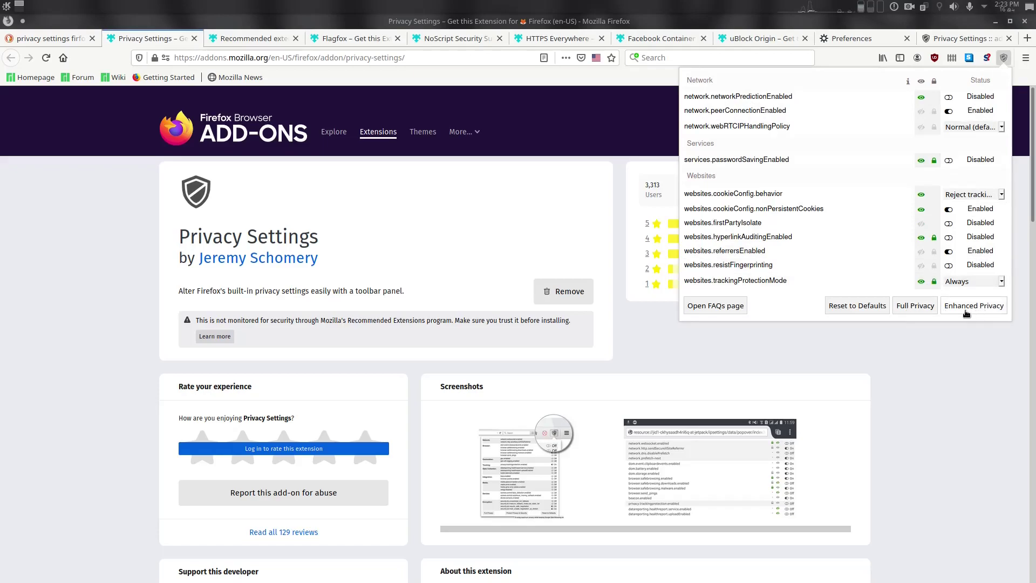
left_click(966, 312)
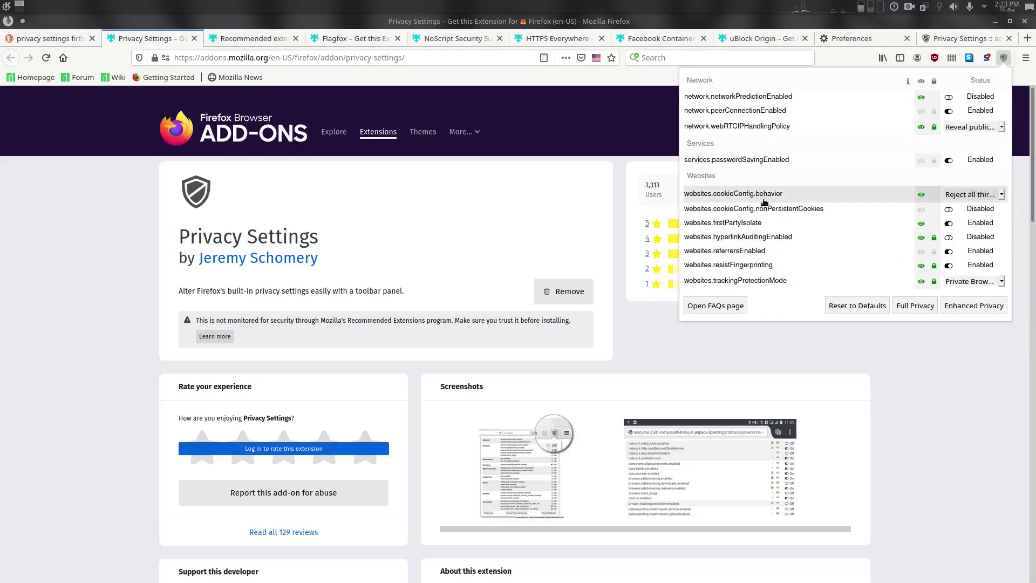
left_click(968, 383)
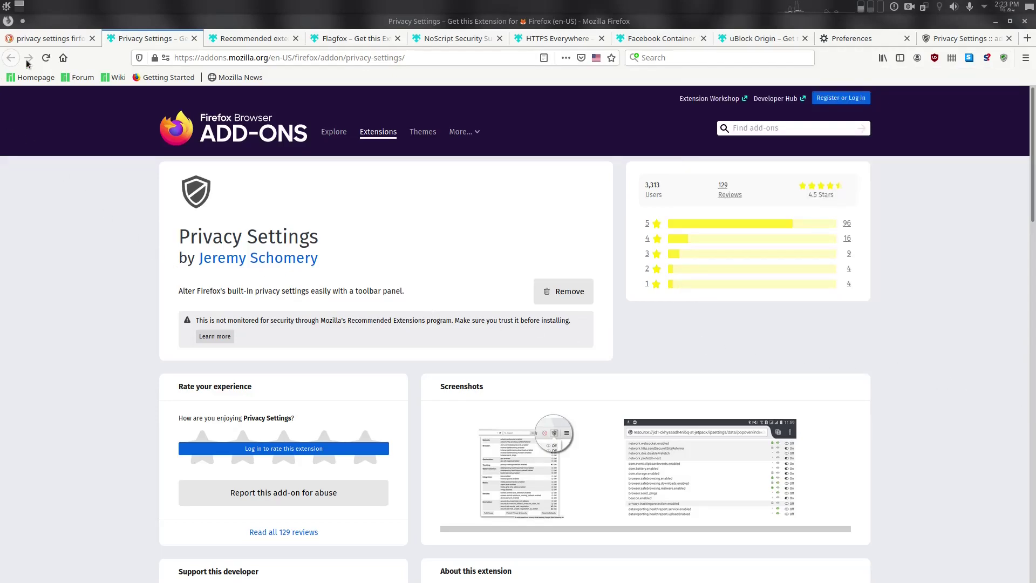